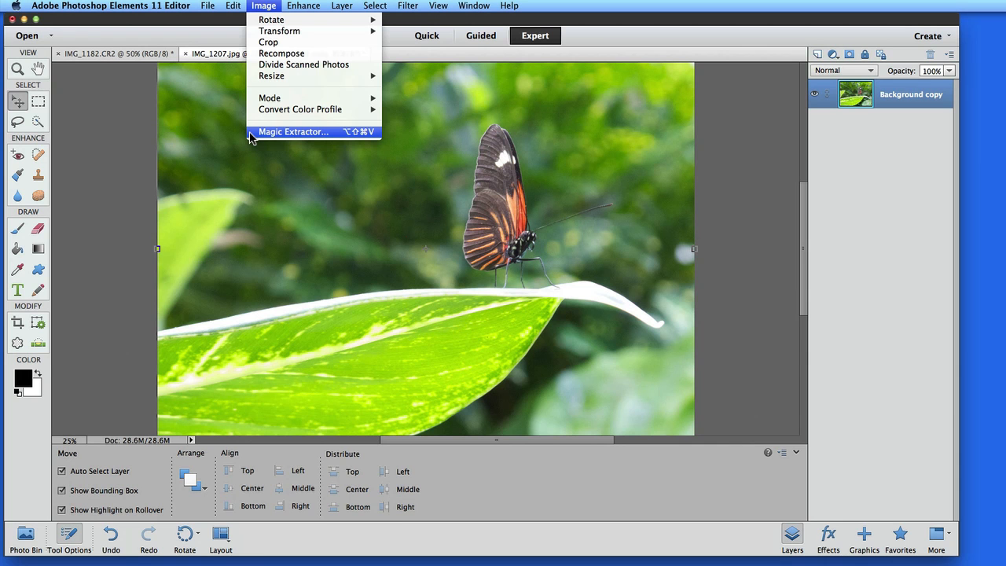
Try selecting the butterfly's wings with the Quick Selection tool at 13 px, and clear the selection
left_click(351, 167)
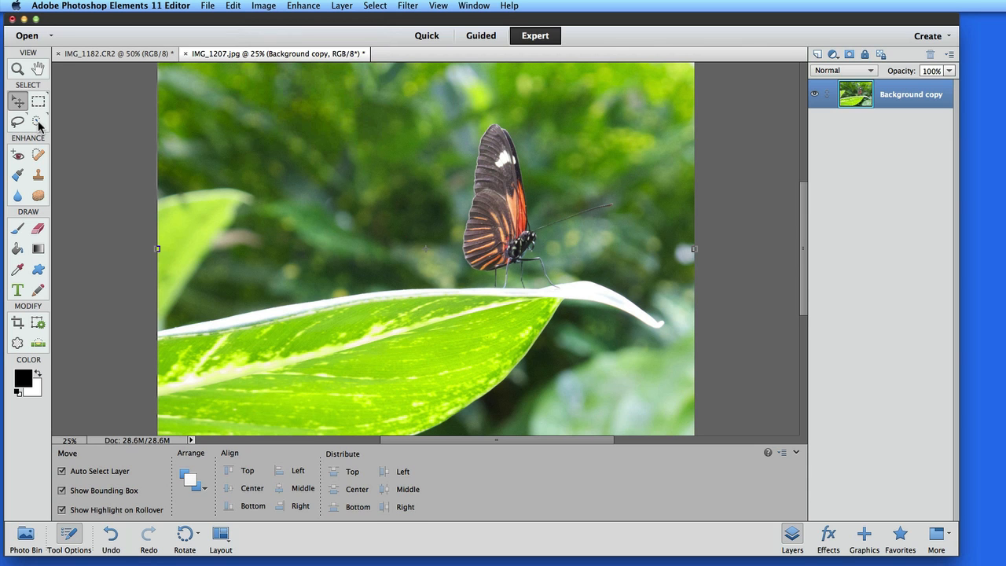
left_click(38, 122)
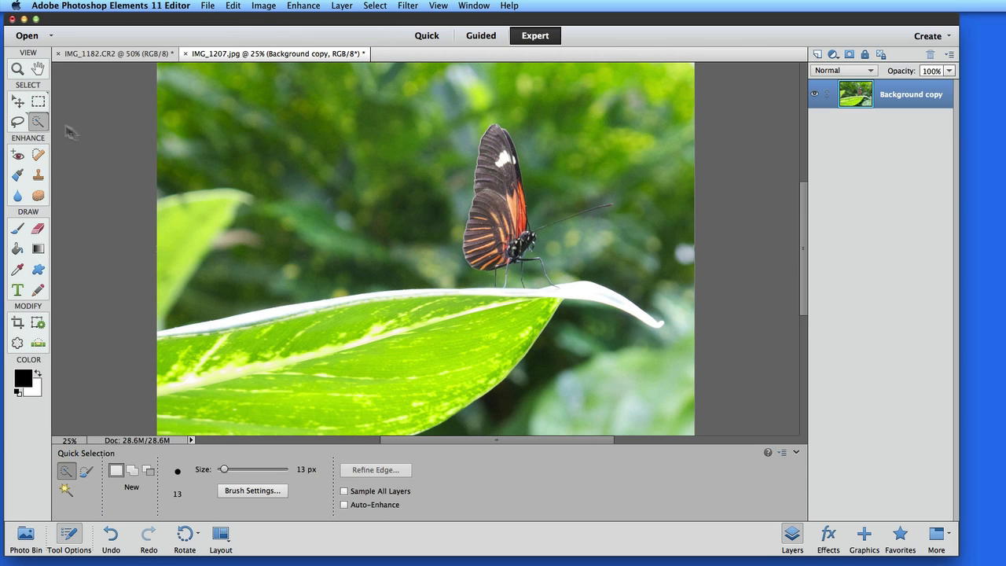
left_click(485, 166)
mouse_move(492, 176)
left_mouse_down()
mouse_move(508, 217)
mouse_move(514, 193)
left_mouse_up()
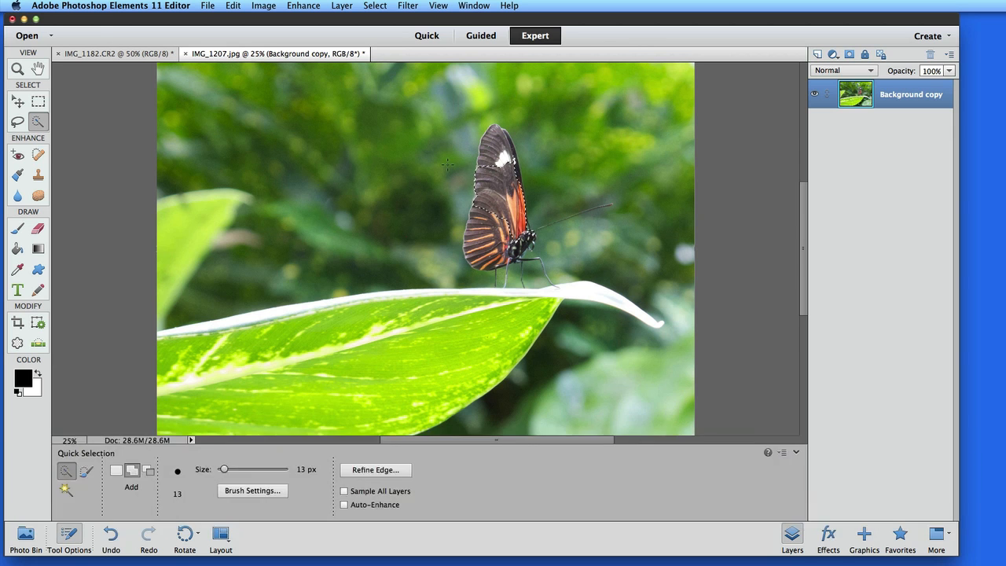
key("super+d")
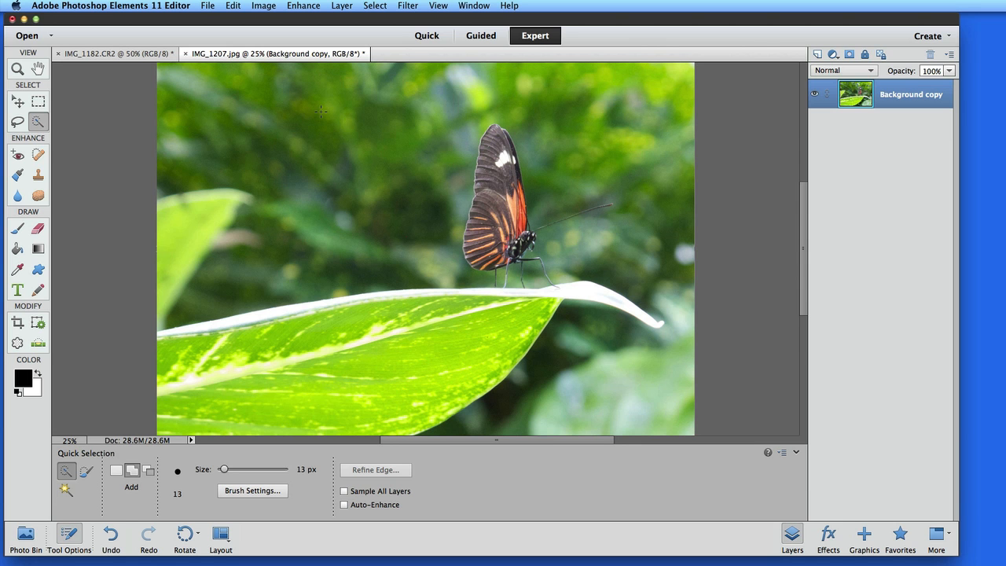
Start the Magic Extractor on the butterfly photo and choose the Foreground Brush
left_click(267, 7)
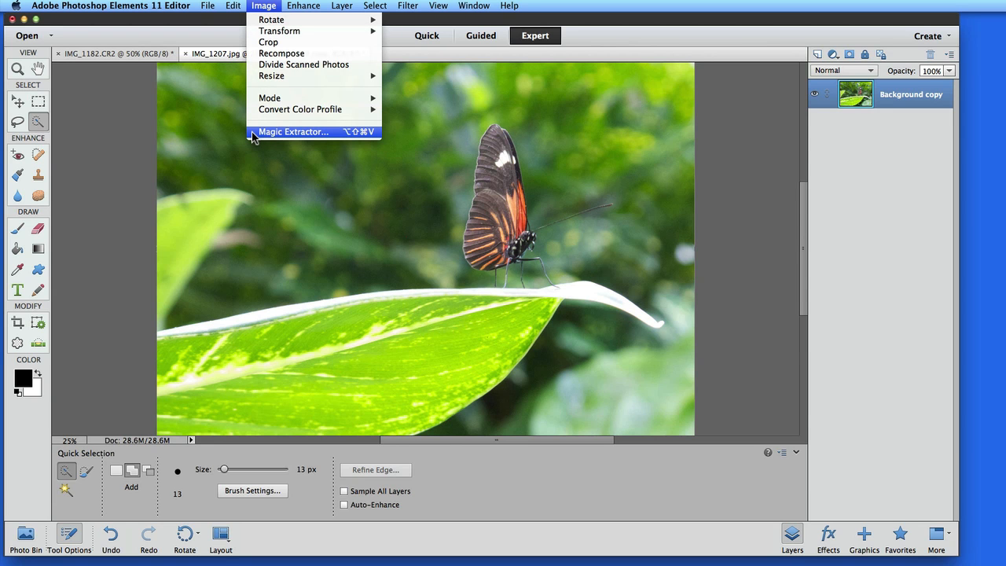
left_click(283, 131)
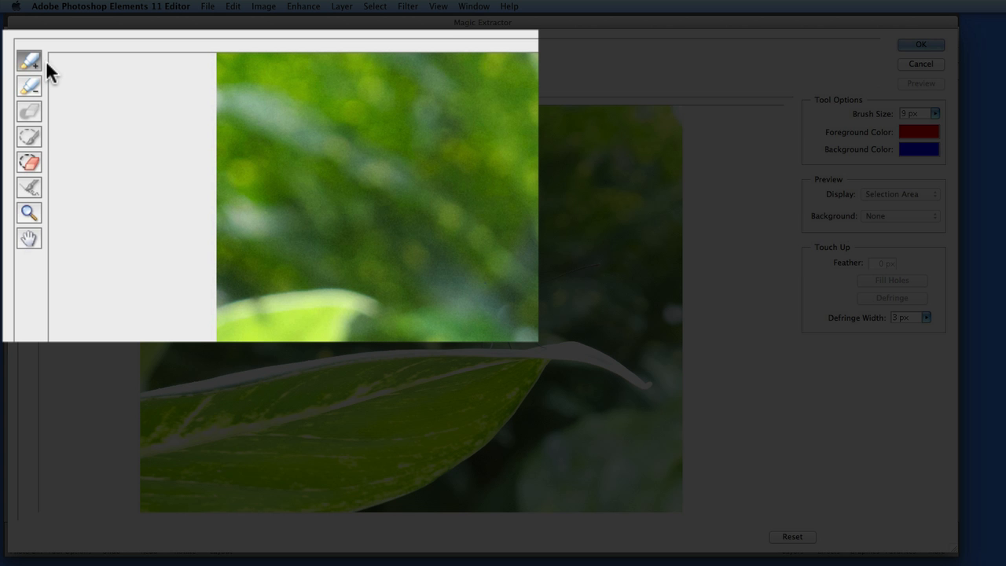
left_click(19, 95)
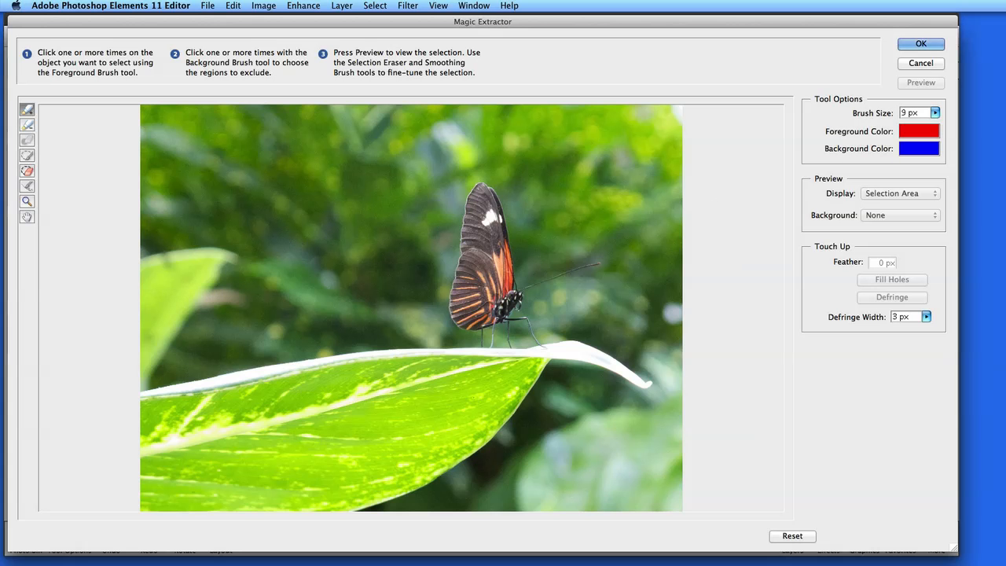
Mark the butterfly's upper wing as foreground with several 40 px Foreground Brush strokes
key("super+equal")
key("super+equal")
key("super+equal")
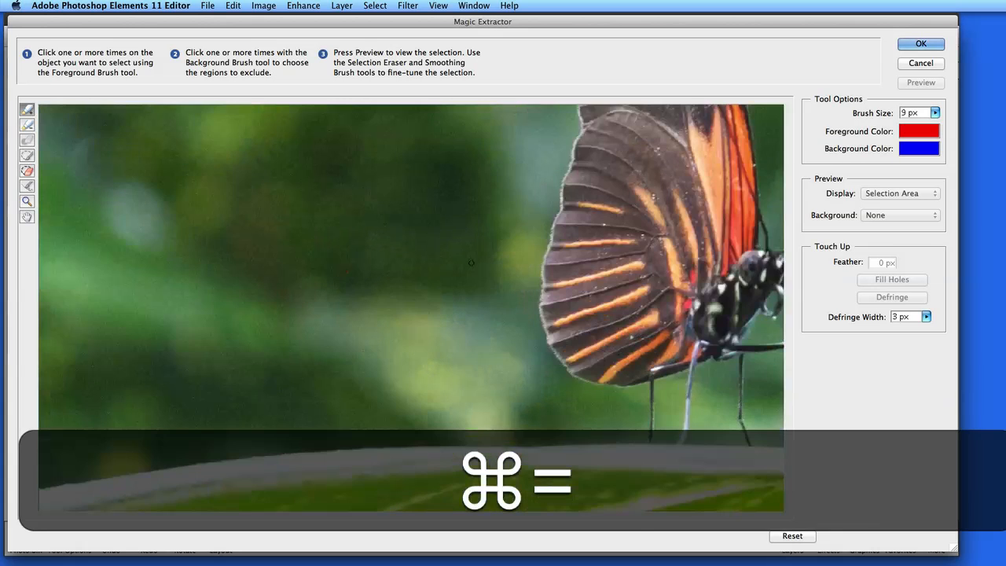
key("space")
left_click_drag(644, 231, 463, 388)
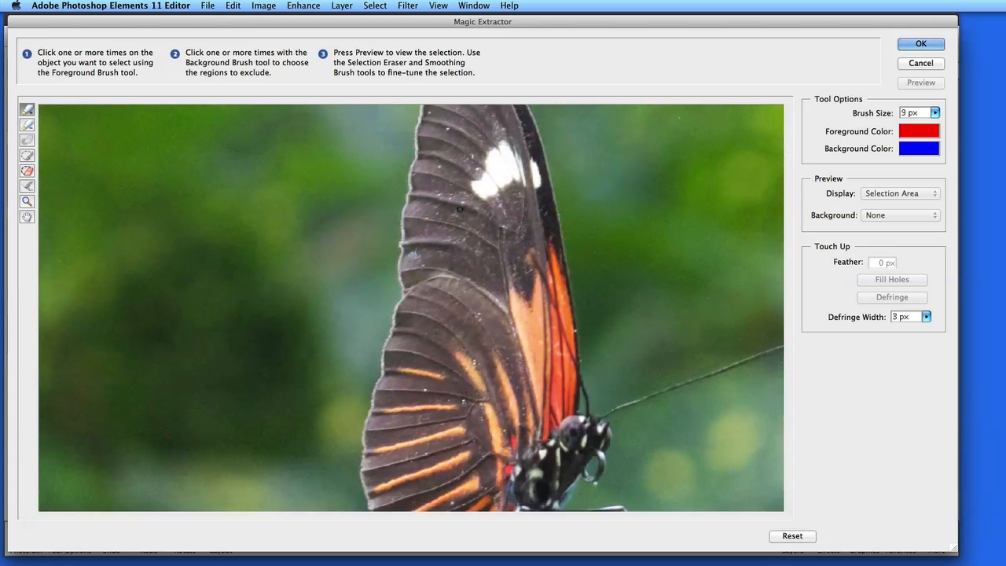
key("bracketright")
key("bracketright")
key("bracketright")
key("bracketright")
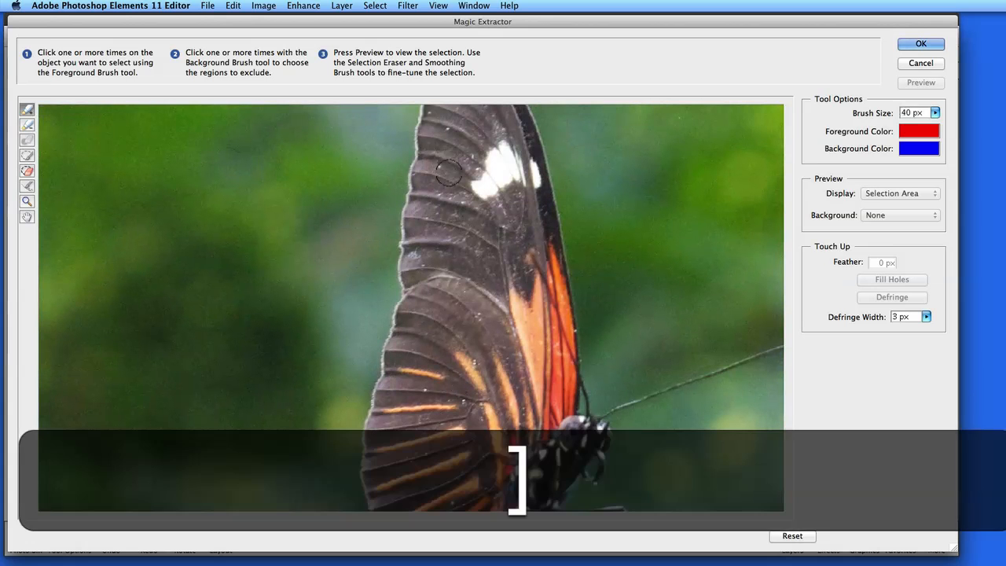
key("space")
left_click_drag(468, 230, 460, 317)
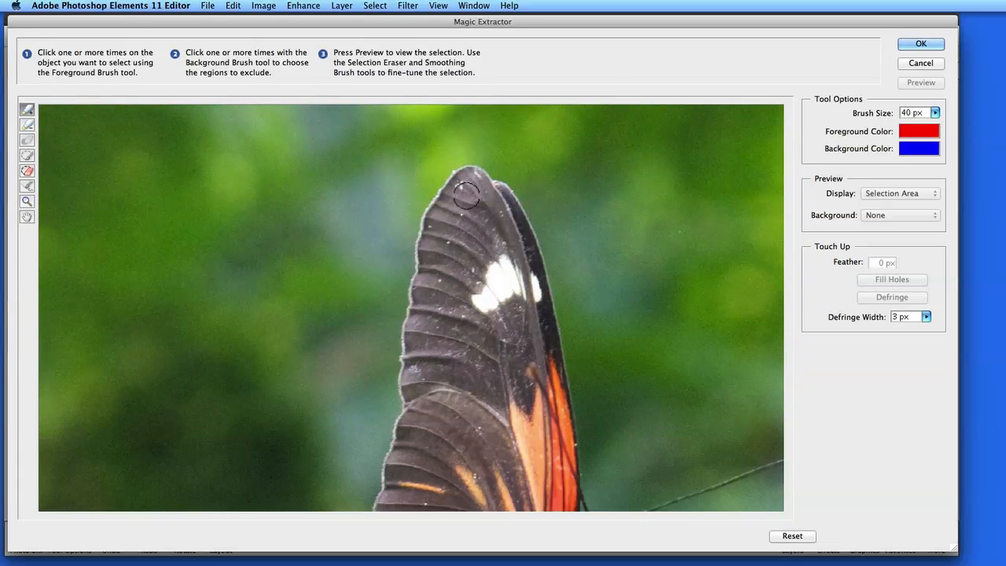
mouse_move(469, 190)
left_mouse_down()
mouse_move(446, 238)
mouse_move(489, 220)
mouse_move(524, 274)
mouse_move(548, 383)
left_mouse_up()
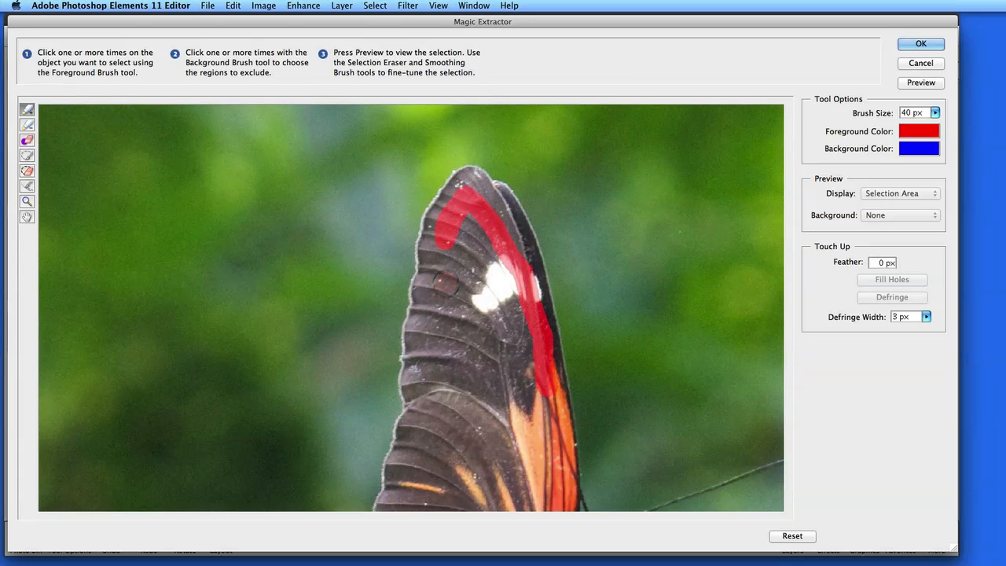
left_click_drag(445, 283, 432, 371)
mouse_move(503, 374)
left_mouse_down()
mouse_move(507, 209)
mouse_move(536, 293)
mouse_move(582, 350)
left_mouse_up()
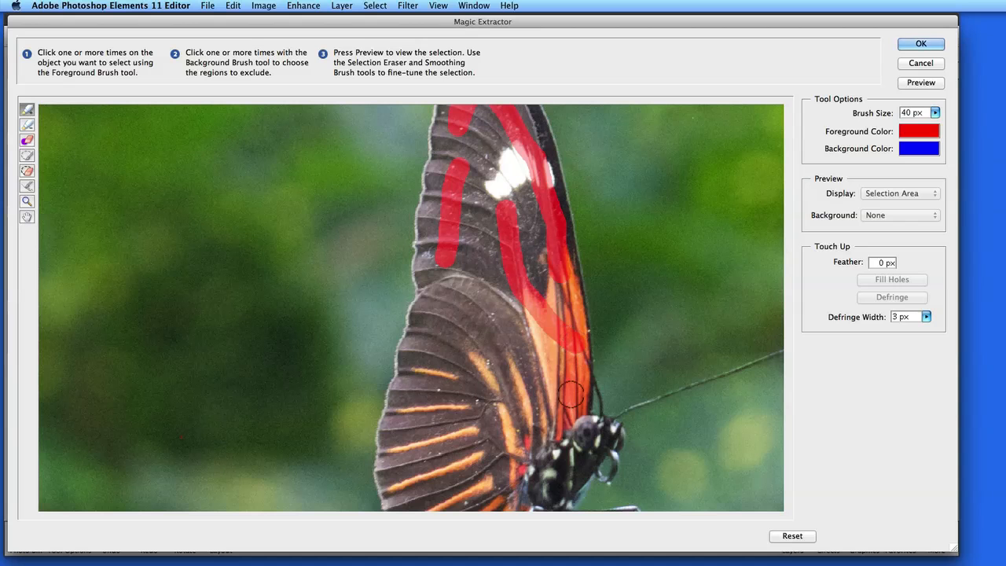
Mark the butterfly's lower wing and body as foreground with more brush strokes
left_click_drag(560, 400, 509, 437)
left_click_drag(572, 365, 463, 334)
mouse_move(476, 240)
left_mouse_down()
mouse_move(437, 325)
mouse_move(399, 438)
left_mouse_up()
Trace the butterfly's antennae and thin legs as foreground with a fine brush of 3 to 5 px
key("space")
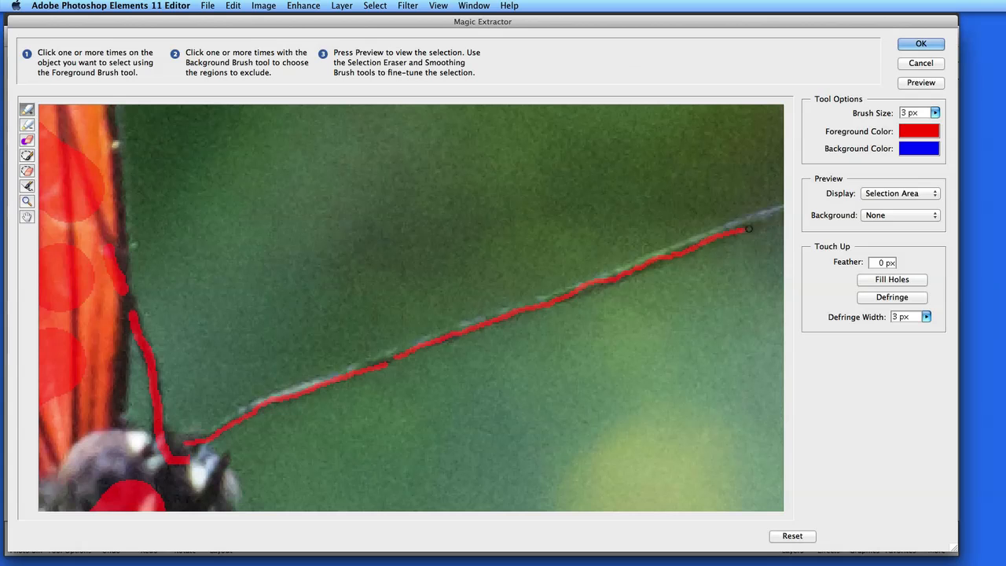
key("space")
left_click_drag(699, 238, 232, 423)
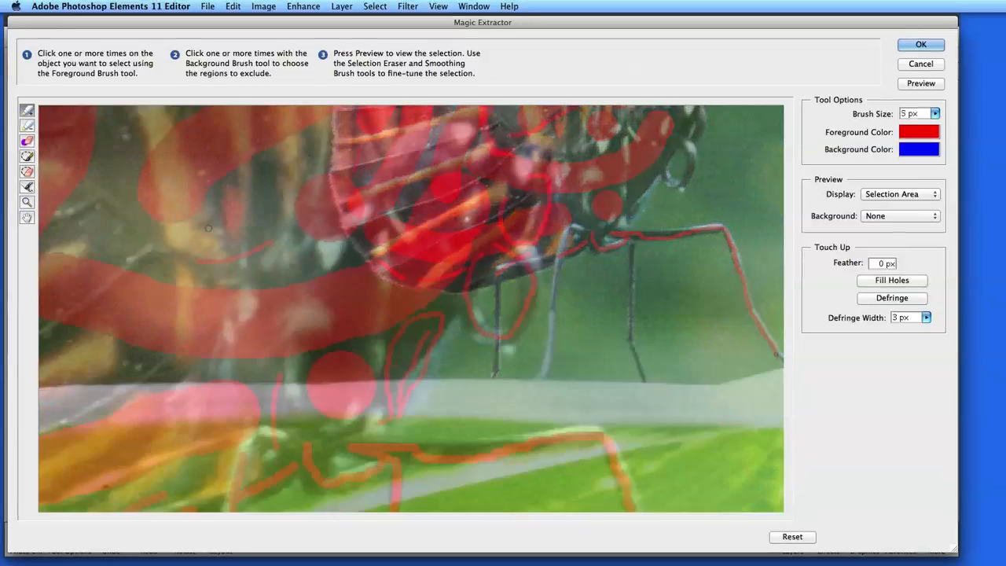
key("super+minus")
key("super+0")
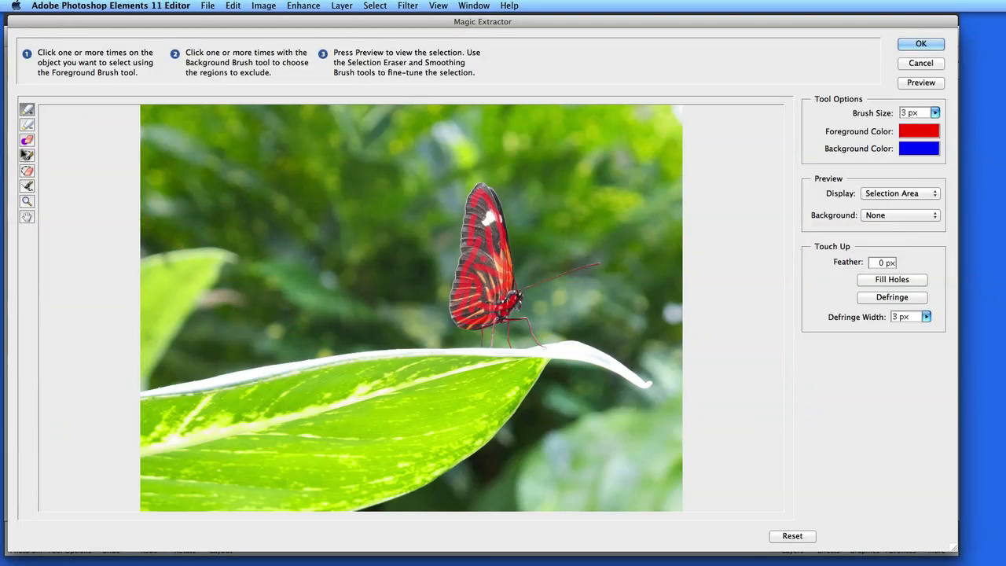
Mark the background inside the small loop at the butterfly's head with a 3 px Background Brush
left_click(27, 126)
key("super+equal")
key("super+equal")
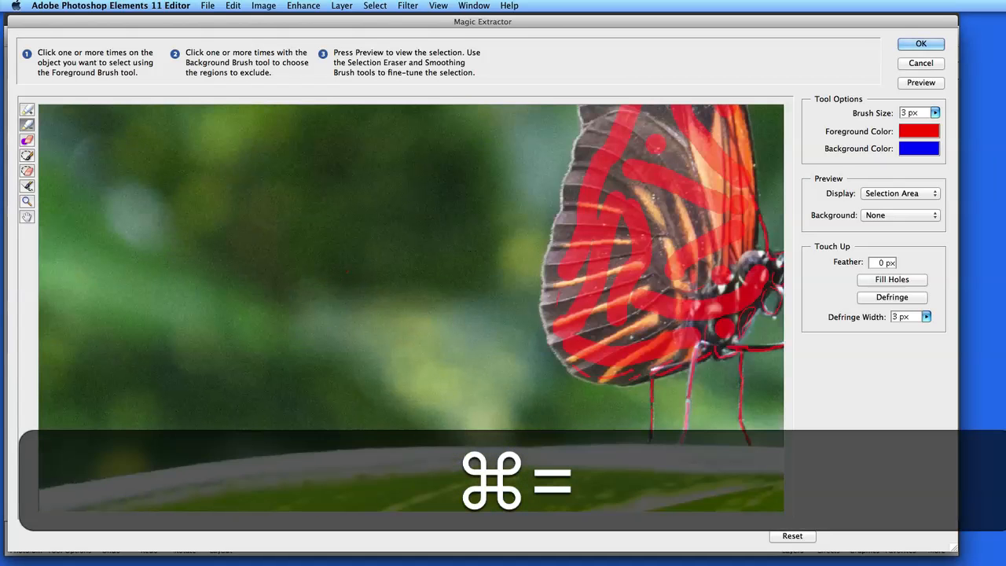
key("space")
left_click_drag(678, 366, 346, 380)
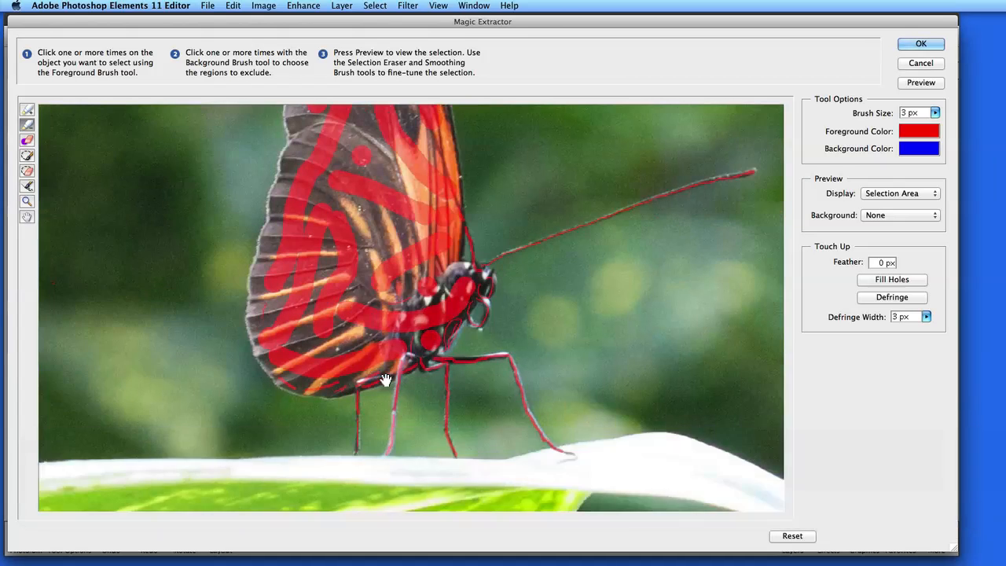
key("super+equal")
key("super+equal")
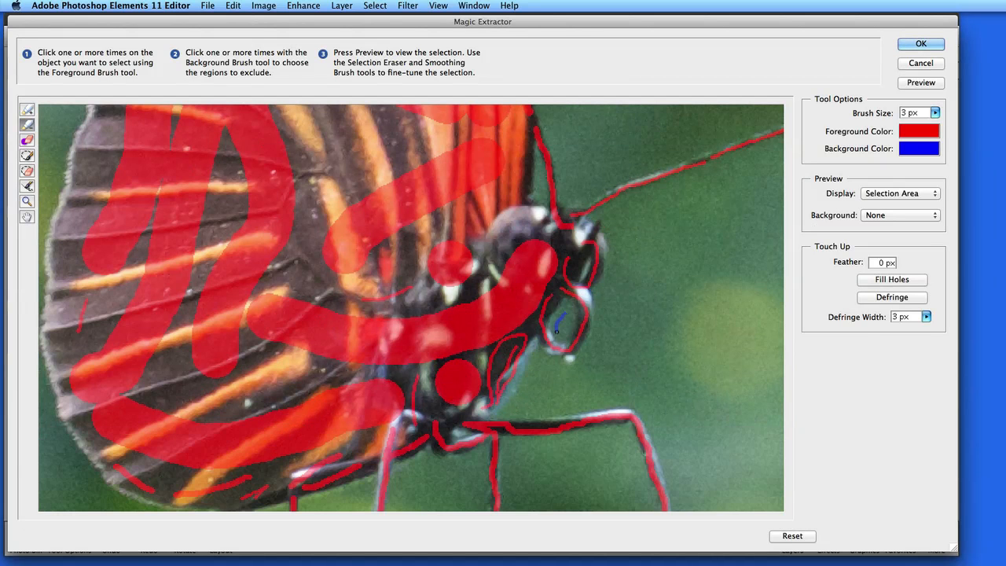
left_click_drag(557, 332, 568, 316)
Mark the background around the butterfly's head, between the antennae and above the legs with a 6 px Background Brush
key("bracketright")
mouse_move(563, 122)
left_mouse_down()
mouse_move(578, 175)
mouse_move(603, 179)
mouse_move(680, 146)
mouse_move(590, 156)
left_mouse_up()
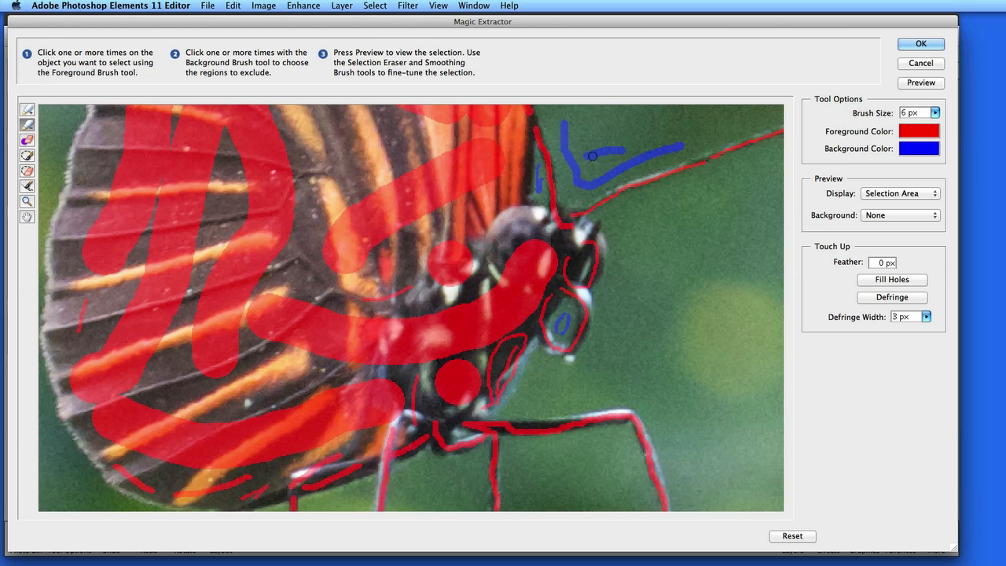
mouse_move(538, 360)
left_mouse_down()
mouse_move(531, 389)
mouse_move(510, 411)
mouse_move(673, 338)
left_mouse_up()
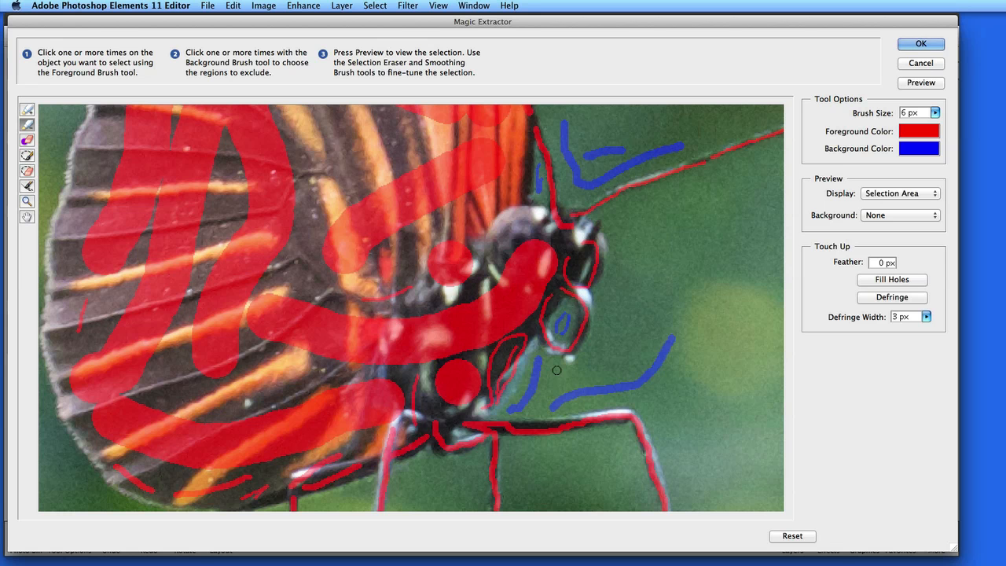
mouse_move(560, 374)
left_mouse_down()
mouse_move(599, 351)
mouse_move(599, 292)
left_mouse_up()
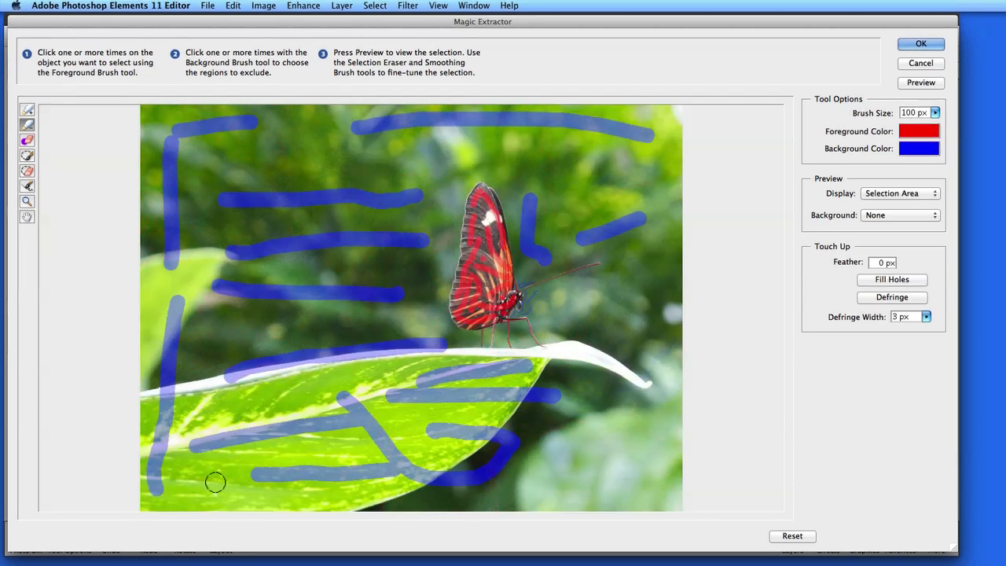
Cover the leaf and remaining surroundings with broad background strokes of up to 100 px, and preview the extraction
mouse_move(216, 479)
left_mouse_down()
mouse_move(199, 496)
mouse_move(236, 489)
left_mouse_up()
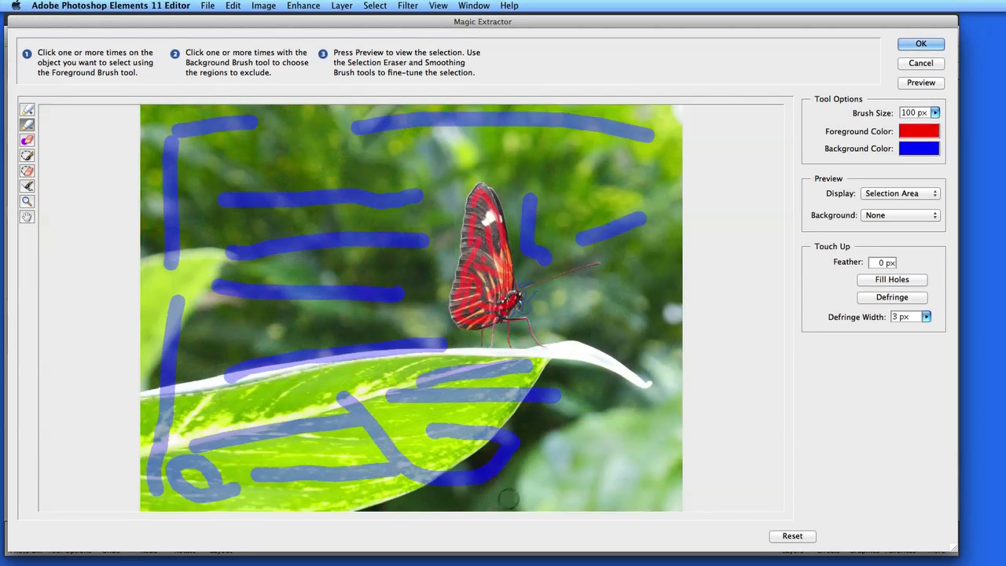
mouse_move(495, 500)
left_mouse_down()
mouse_move(528, 491)
mouse_move(660, 493)
mouse_move(657, 357)
mouse_move(617, 423)
mouse_move(621, 467)
mouse_move(585, 457)
mouse_move(580, 399)
mouse_move(595, 378)
left_mouse_up()
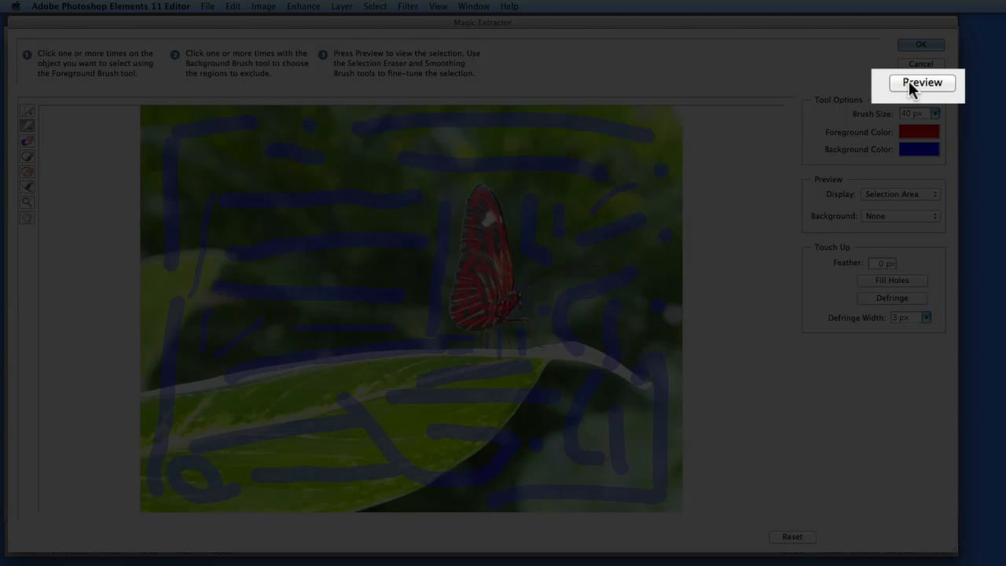
left_click(909, 81)
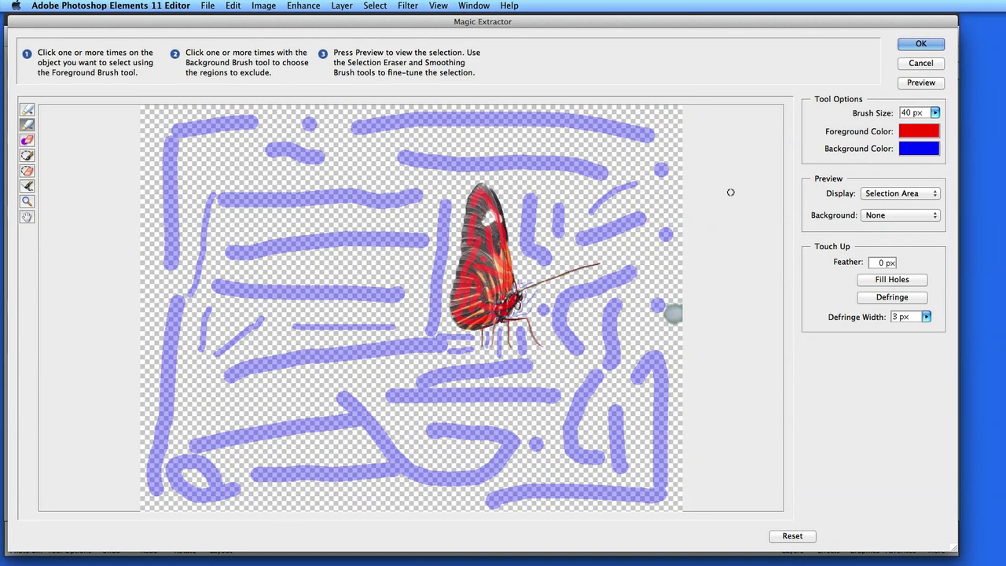
Mark the leftover patch at the photo's right edge and the area below the antenna as background, using 9 px near the antenna
mouse_move(671, 293)
left_mouse_down()
mouse_move(669, 329)
mouse_move(680, 306)
left_mouse_up()
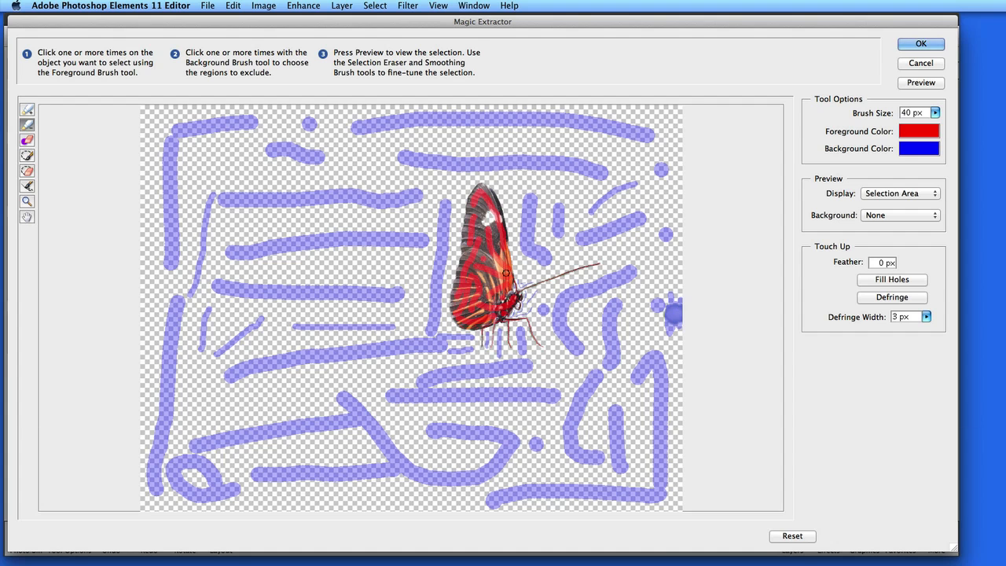
key("super+equal")
key("super+equal")
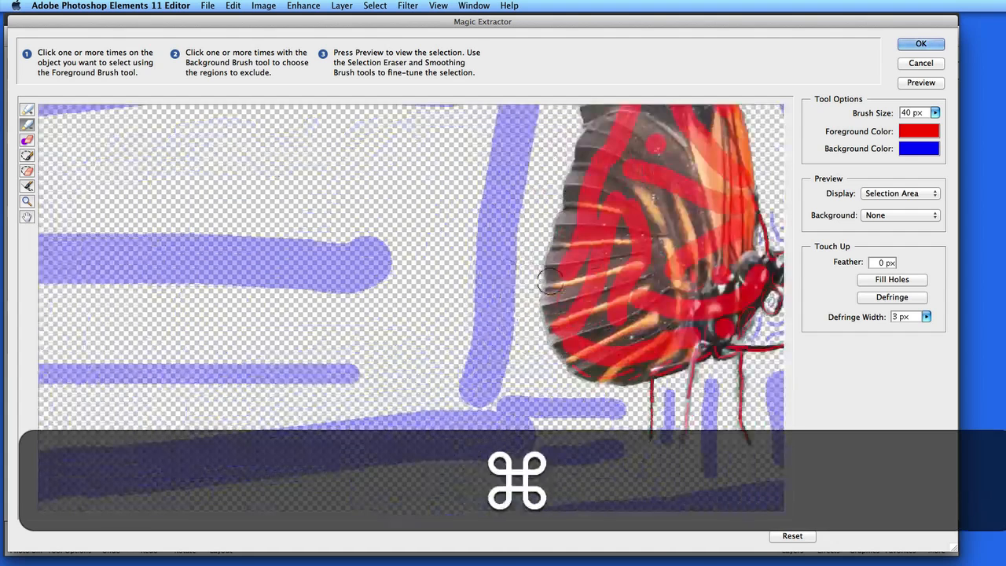
key("space")
left_click_drag(644, 279, 409, 329)
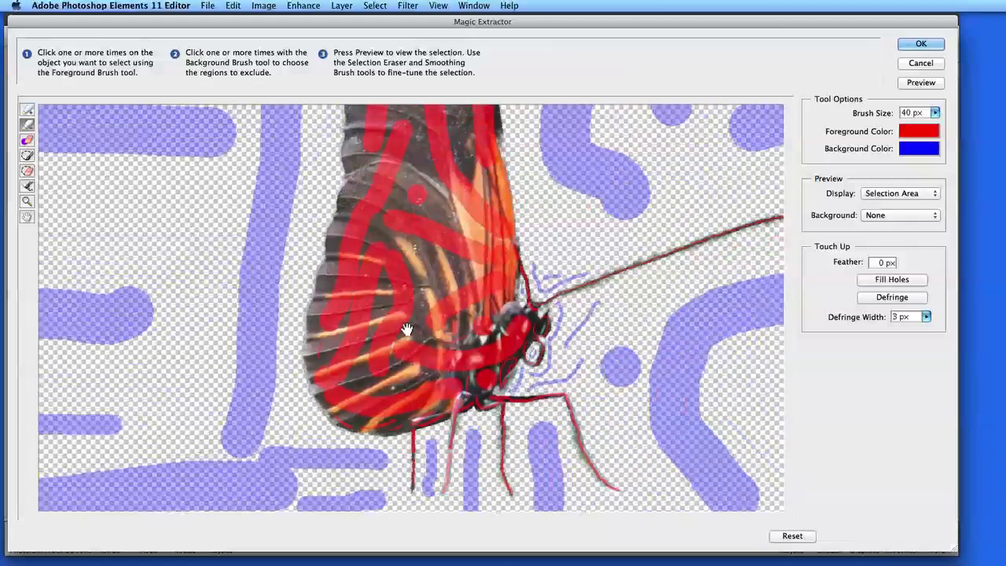
key("bracketleft")
key("bracketleft")
key("bracketleft")
key("bracketleft")
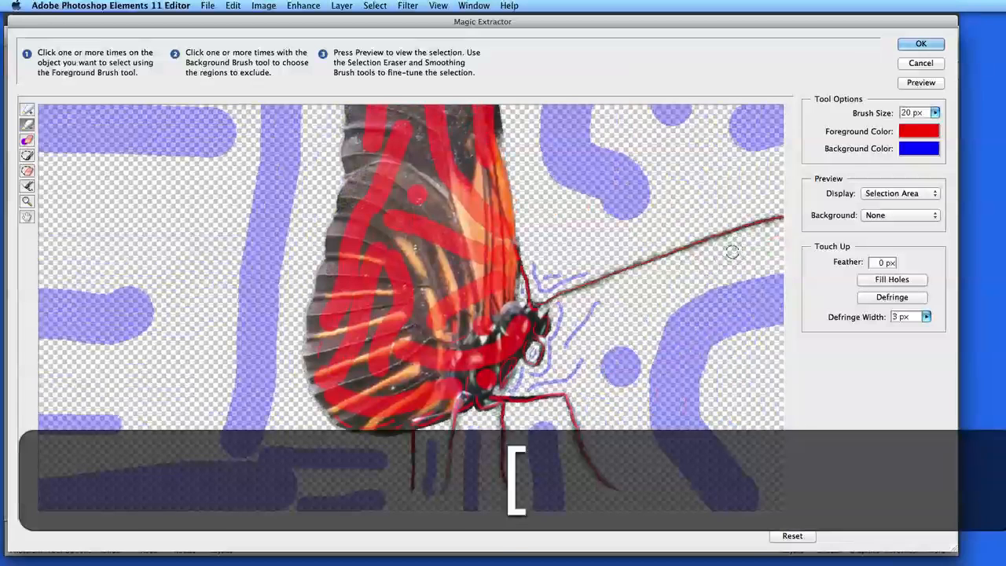
mouse_move(735, 242)
left_mouse_down()
mouse_move(650, 271)
mouse_move(627, 291)
left_mouse_up()
key("super+0")
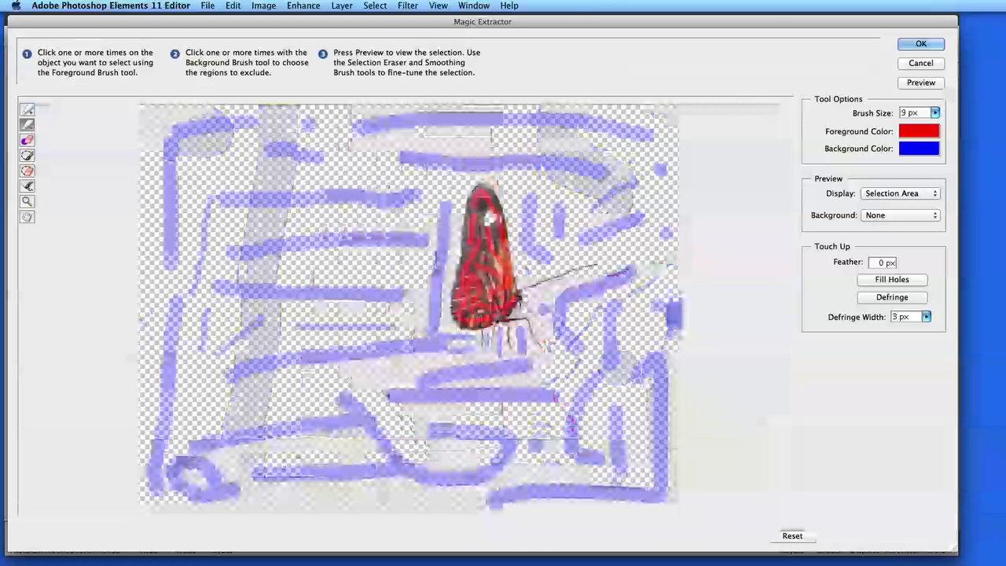
Mark the white spots on the butterfly's upper wing as foreground with a 40 px Foreground Brush
key("super+equal")
key("super+equal")
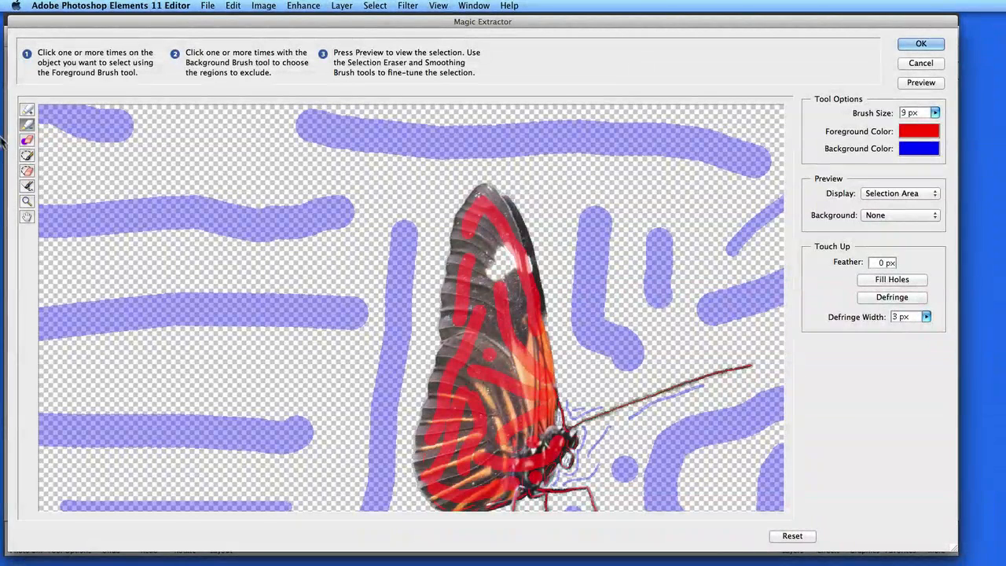
left_click(27, 111)
key("bracketright")
key("bracketright")
key("bracketright")
key("bracketright")
mouse_move(499, 266)
left_mouse_down()
mouse_move(503, 250)
mouse_move(511, 261)
mouse_move(494, 268)
mouse_move(522, 274)
left_mouse_up()
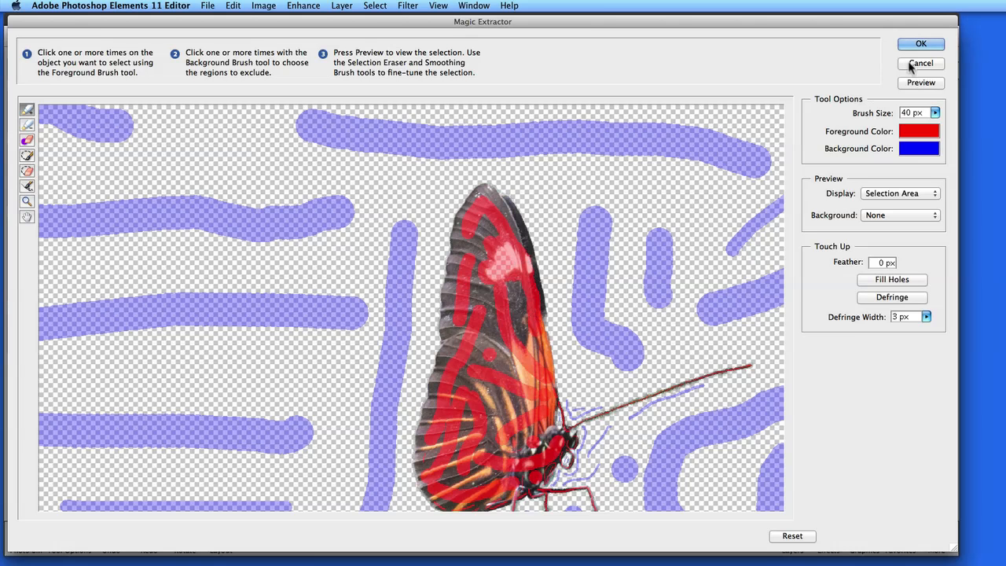
Preview the updated butterfly selection and apply the extraction to the layer
left_click(921, 82)
key("super+0")
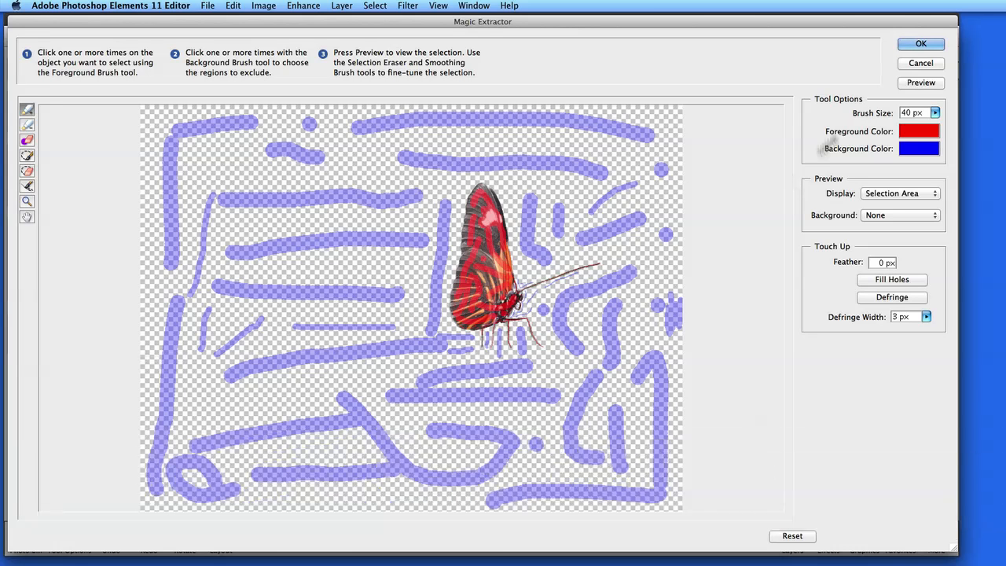
left_click(924, 46)
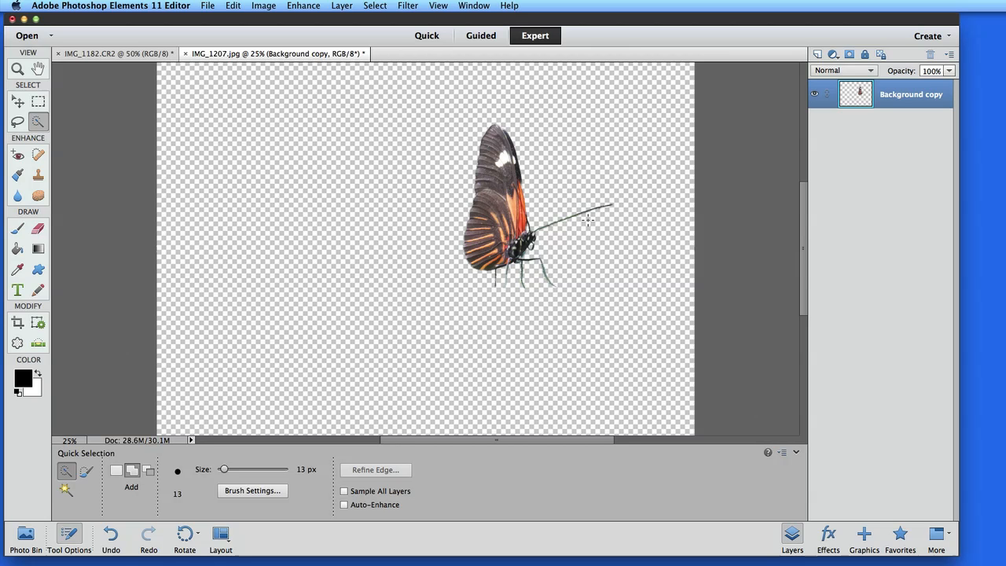
left_click_drag(588, 220, 643, 315)
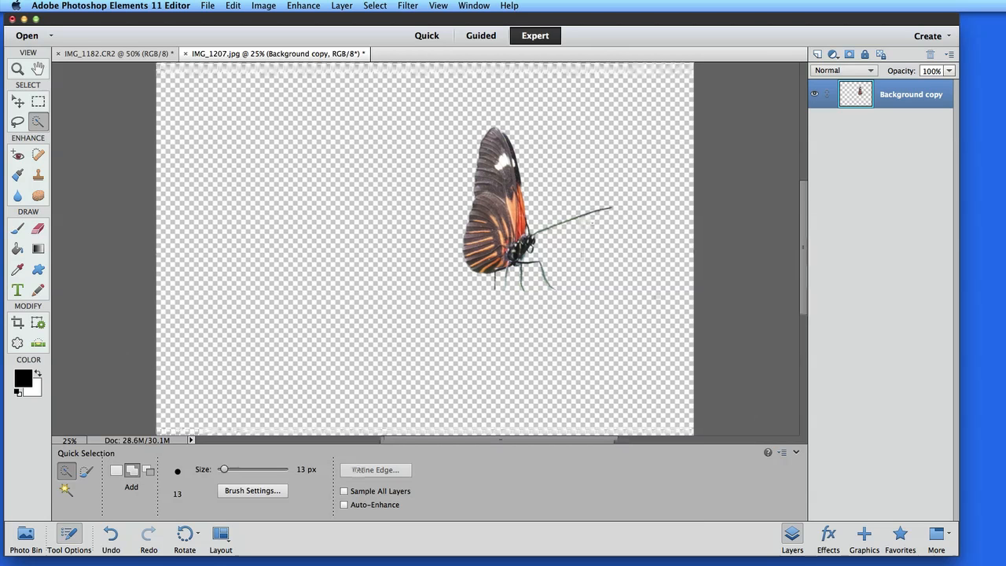
Select the extracted butterfly by its layer outline, copy it, and paste it into the IMG_1182.CR2 photo
key("super+d")
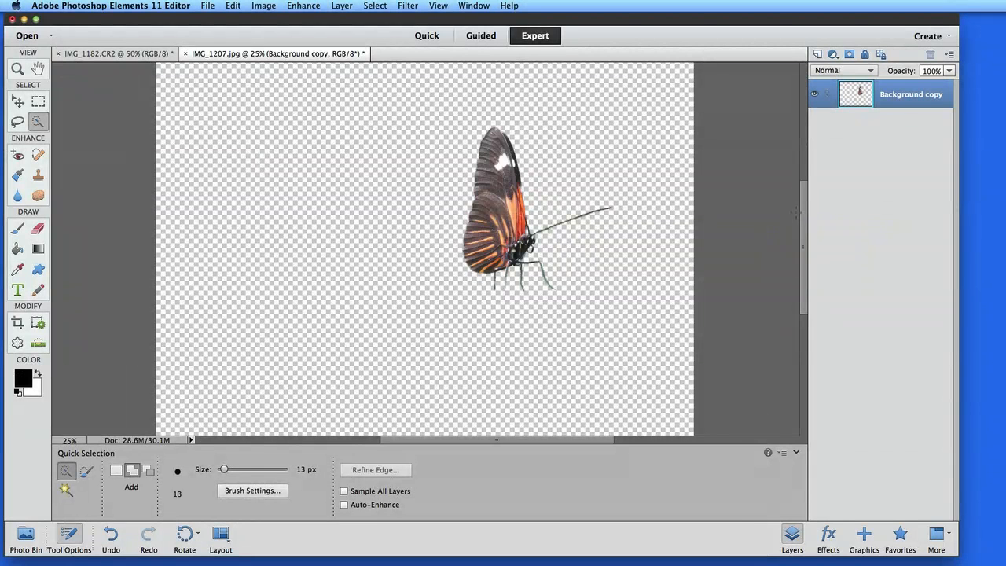
left_click(857, 100, "super")
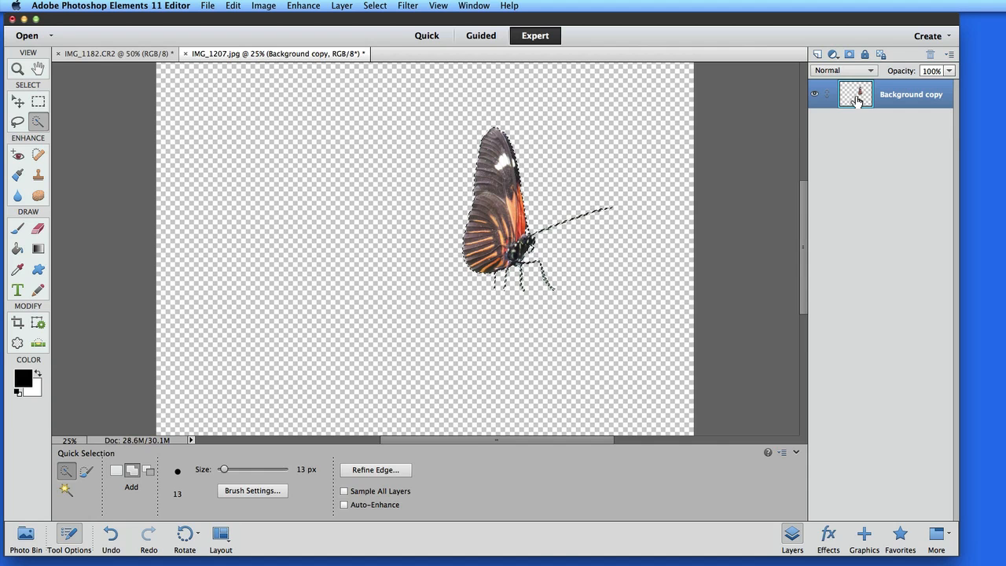
key("super+c")
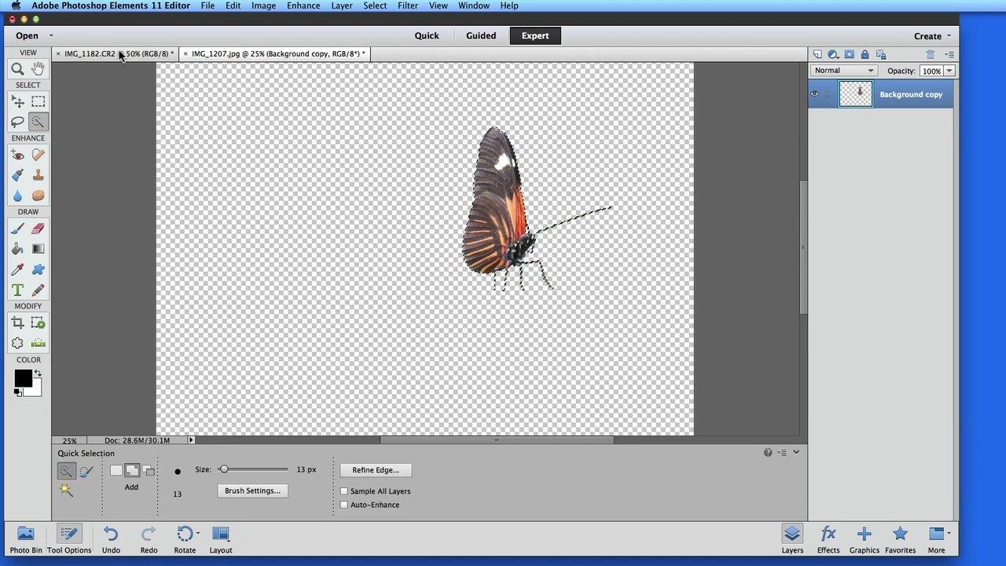
left_click(122, 55)
key("super+0")
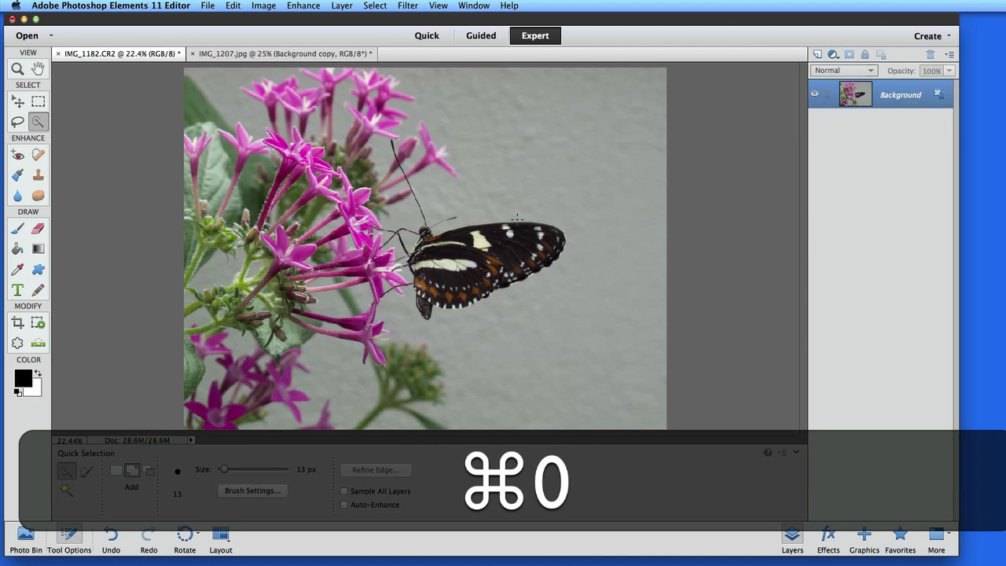
key("super+v")
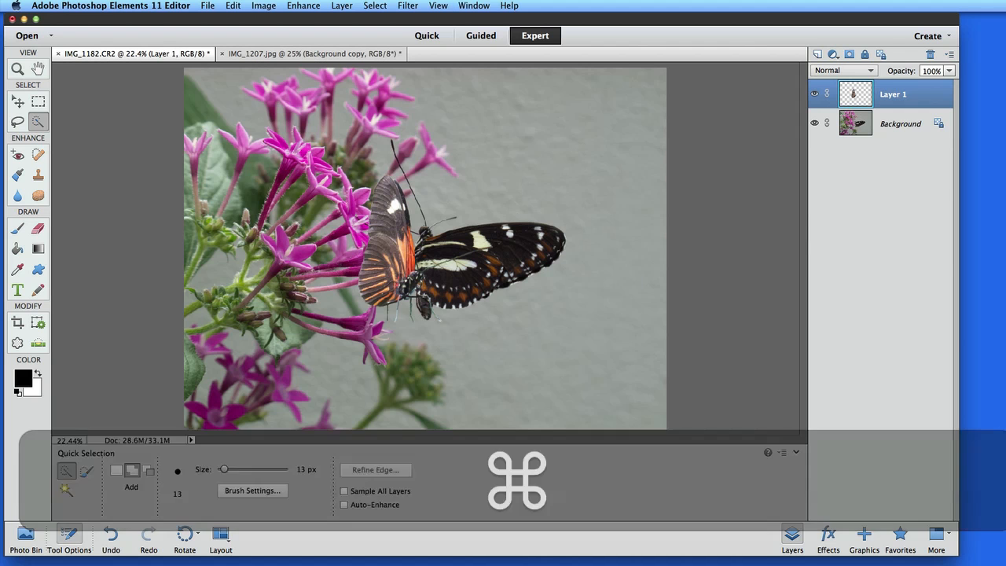
Scale the pasted butterfly to about 63.85%, rotate it about 52.9 degrees, and place it beside the upper flowers above the other butterfly
key("v")
left_click_drag(398, 269, 512, 161)
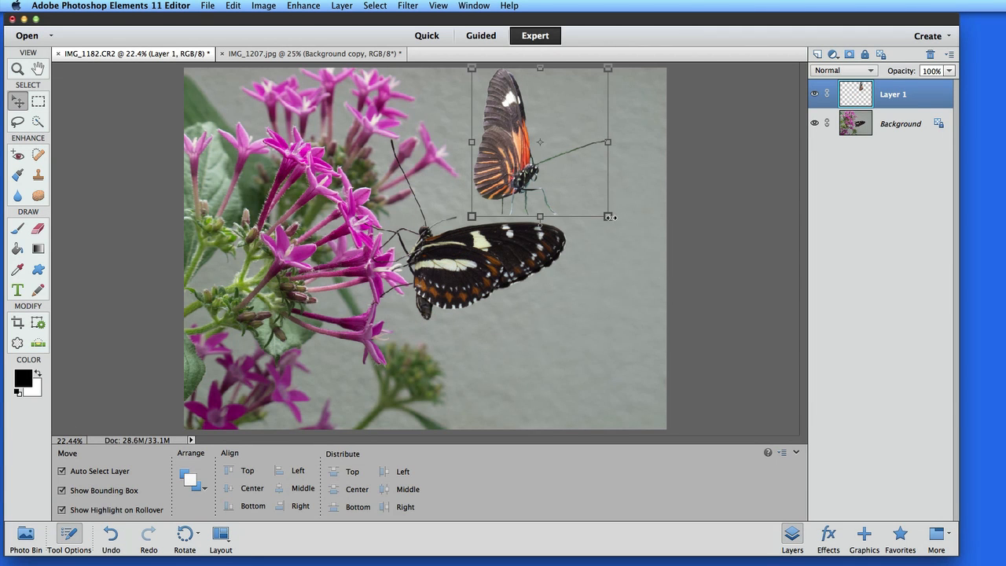
left_click_drag(608, 217, 511, 191)
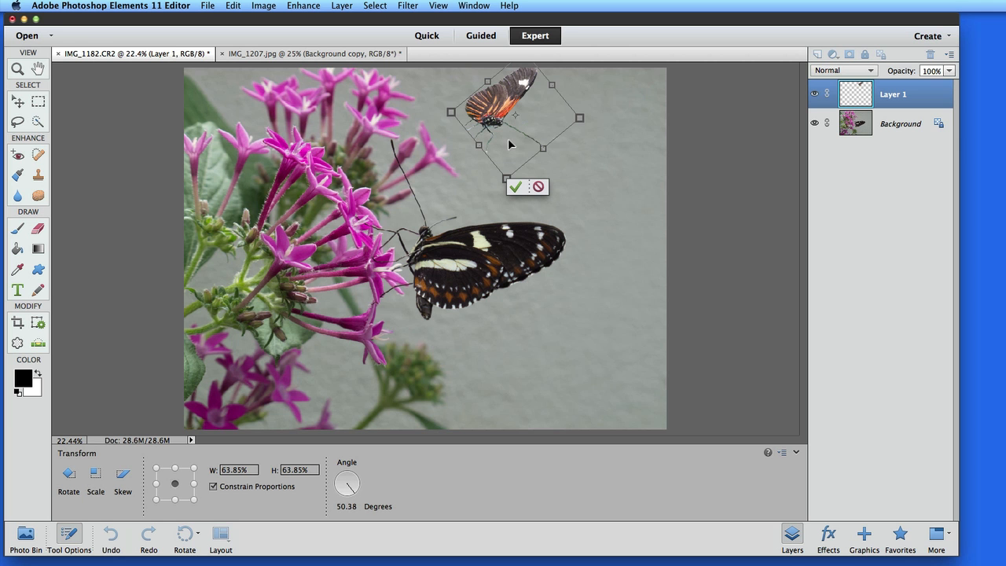
left_click_drag(509, 144, 473, 155)
left_click_drag(562, 129, 561, 133)
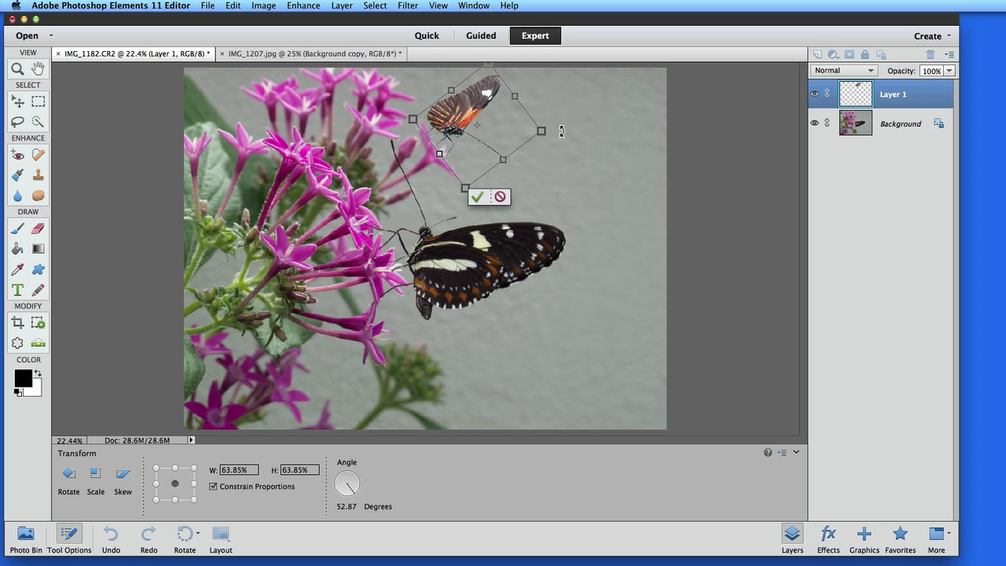
left_click_drag(464, 152, 466, 155)
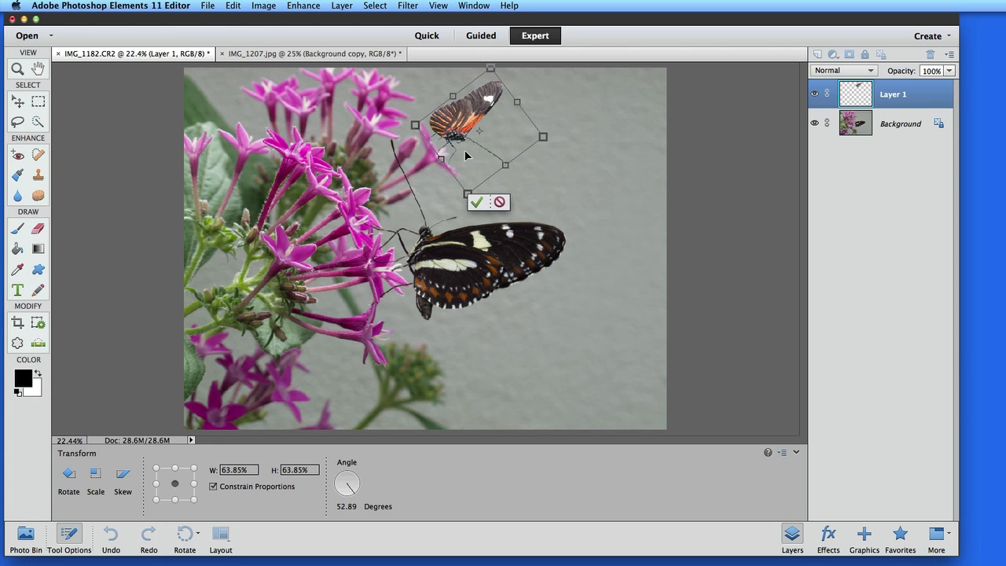
left_click(476, 204)
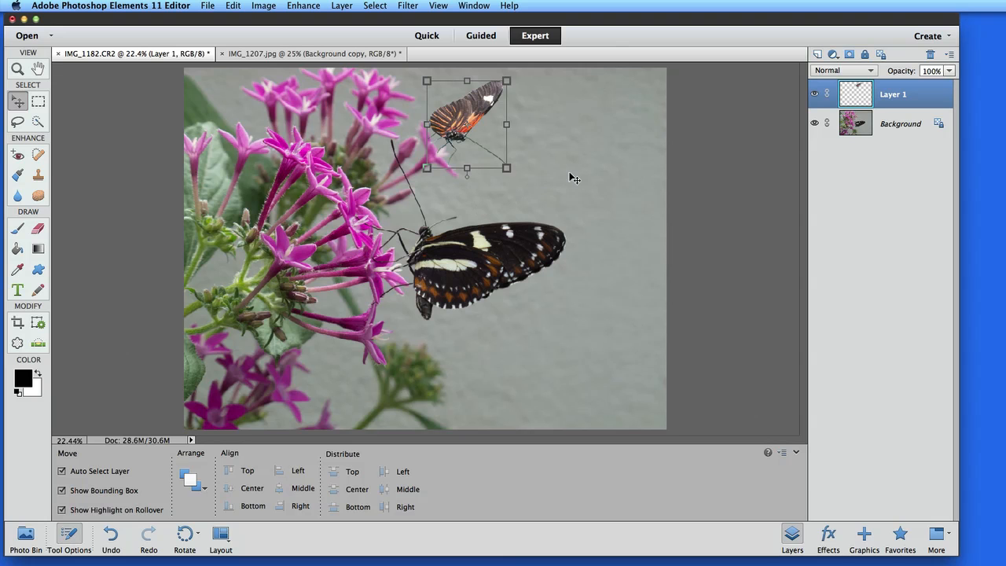
Apply a Gaussian Blur with a 4.3 pixel radius to the pasted butterfly on Layer 1
key("super+equal")
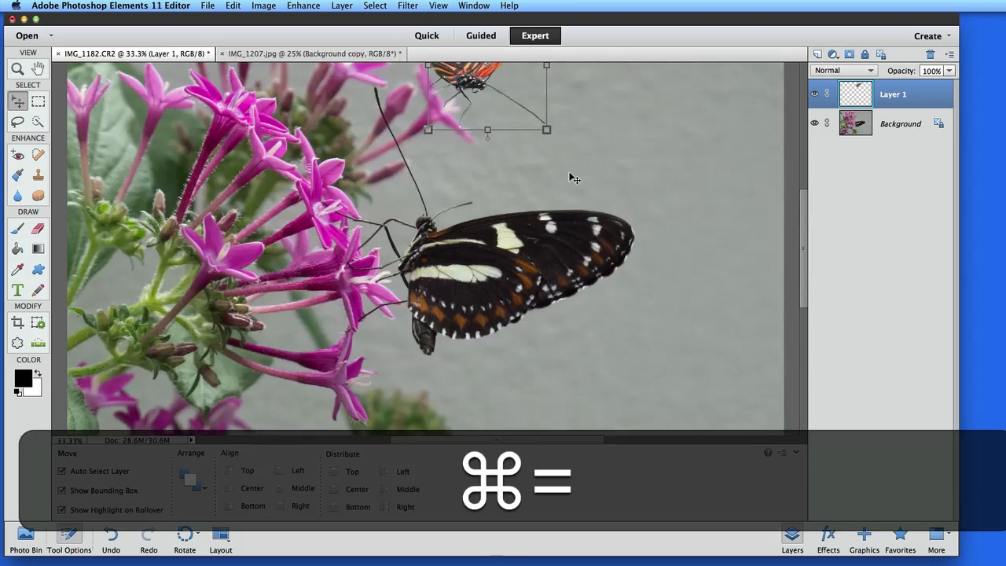
left_click_drag(597, 157, 622, 314)
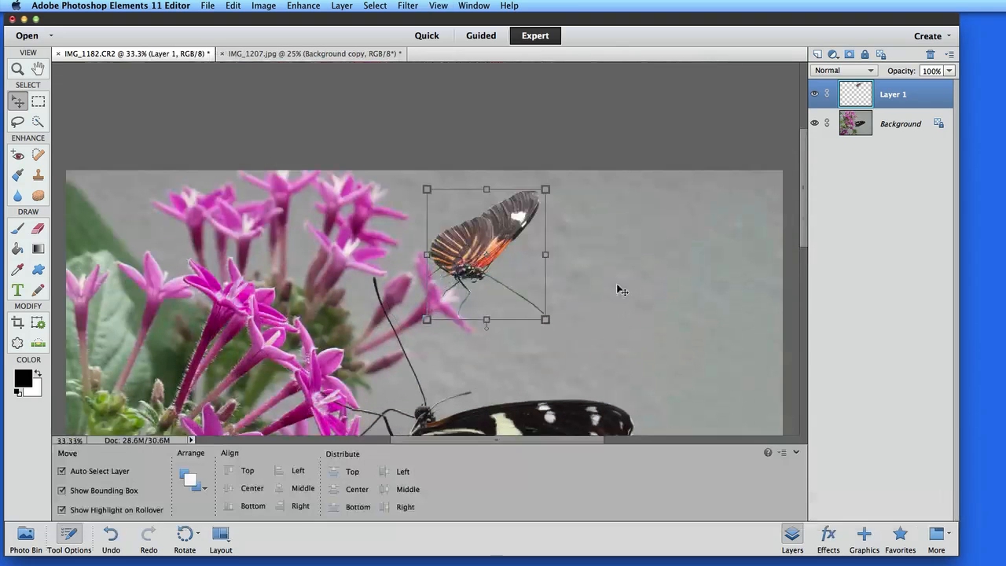
left_click(618, 287)
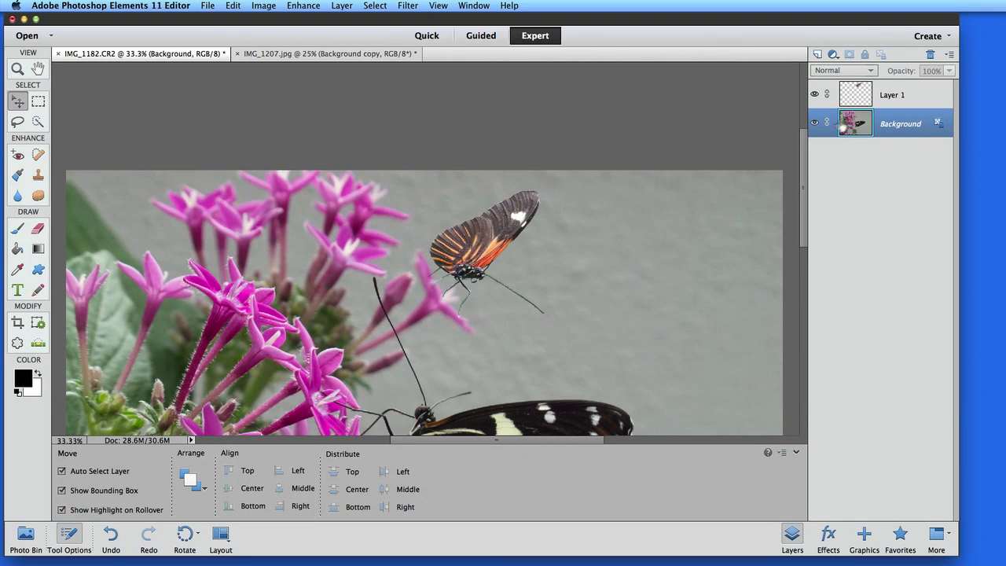
left_click(871, 96)
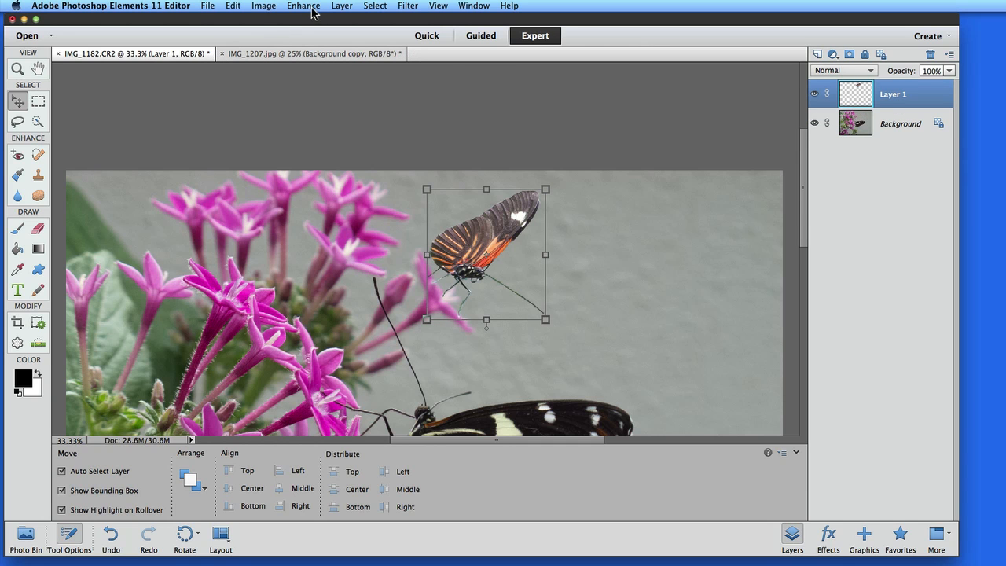
left_click(402, 5)
mouse_move(425, 100)
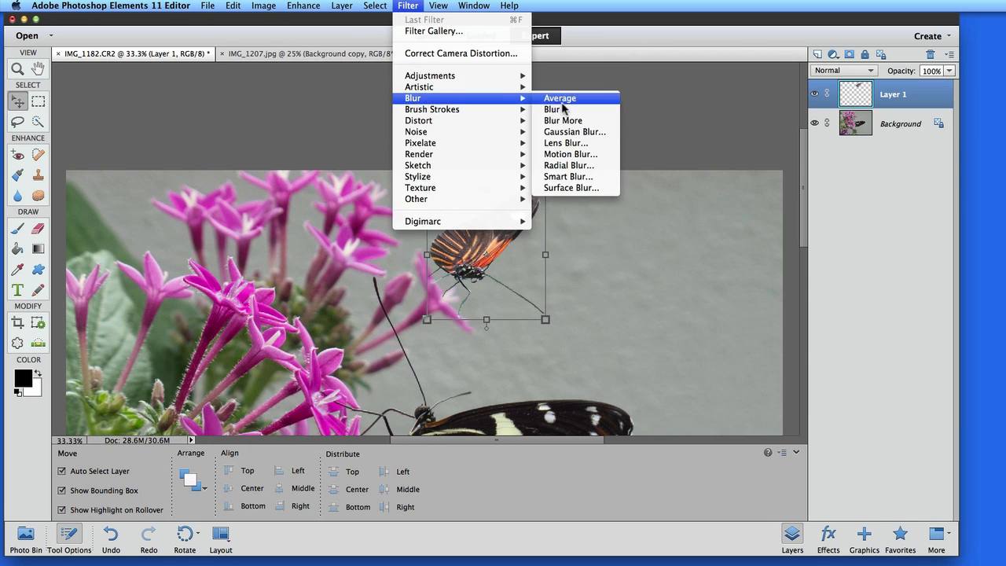
left_click(575, 131)
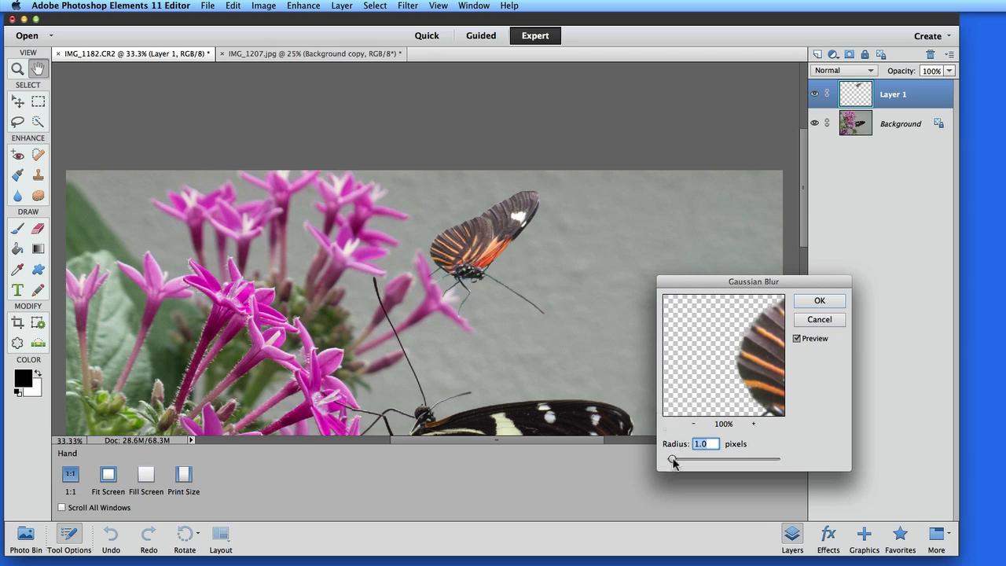
left_click_drag(673, 463, 692, 465)
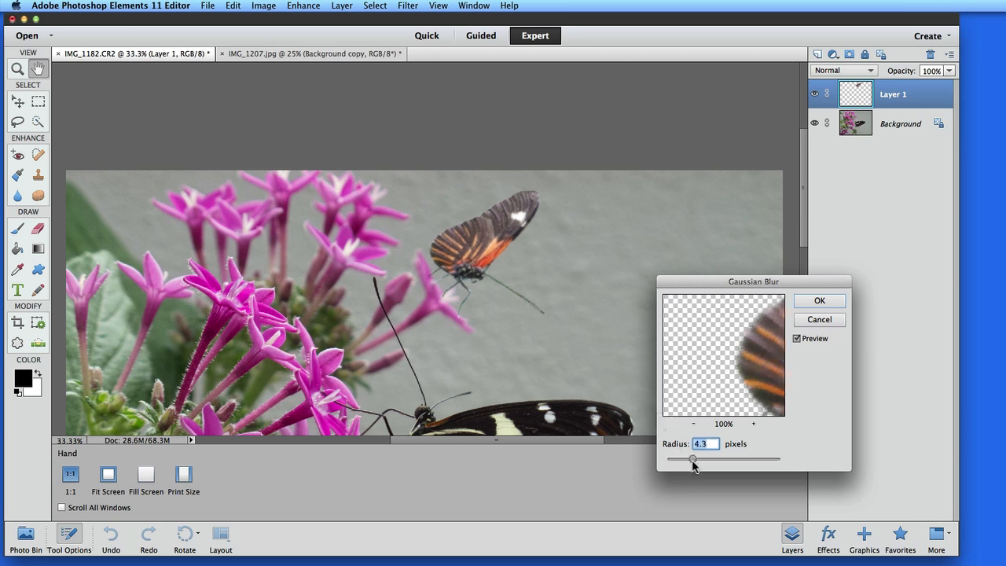
left_click(819, 300)
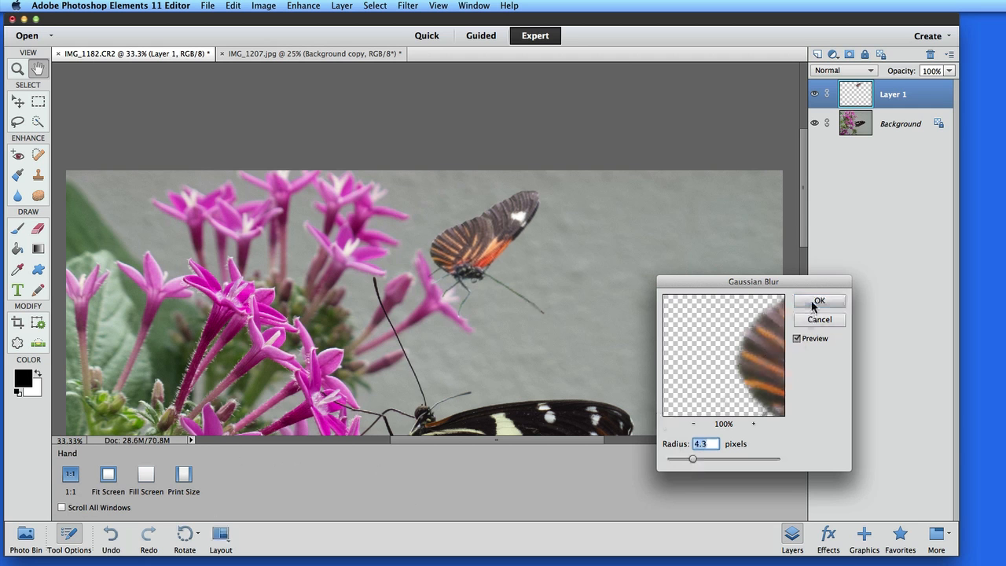
Desaturate the pasted butterfly's greenish antenna and legs with the Sponge tool at 93% flow, using brush sizes of 45 and 40 px
key("super+equal")
key("super+equal")
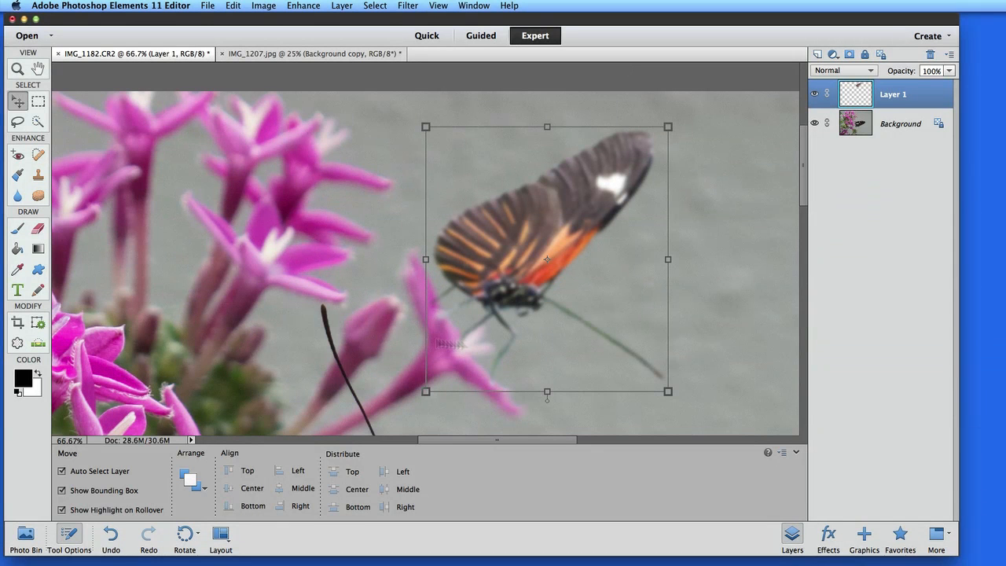
left_click(37, 196)
left_click(180, 472)
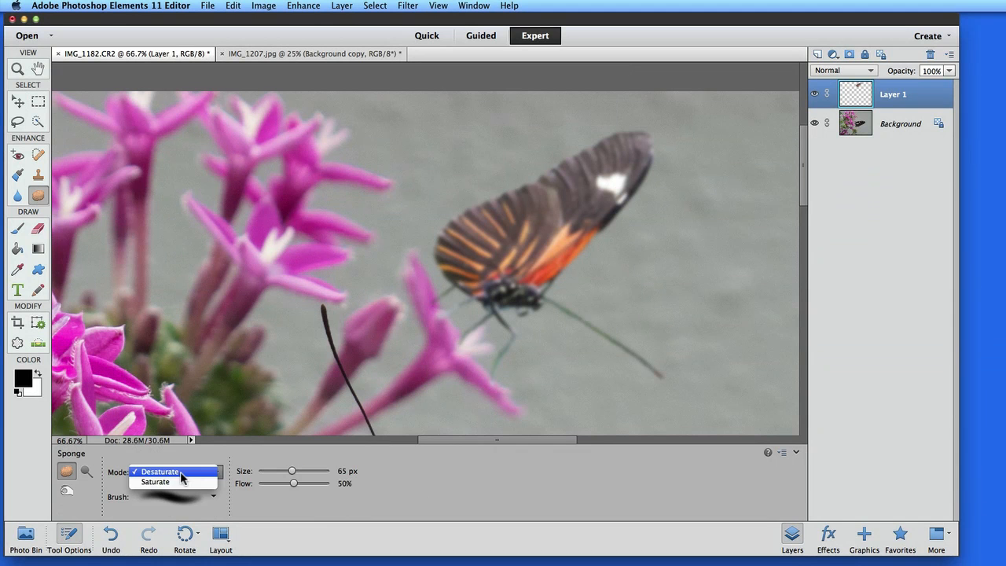
left_click(181, 475)
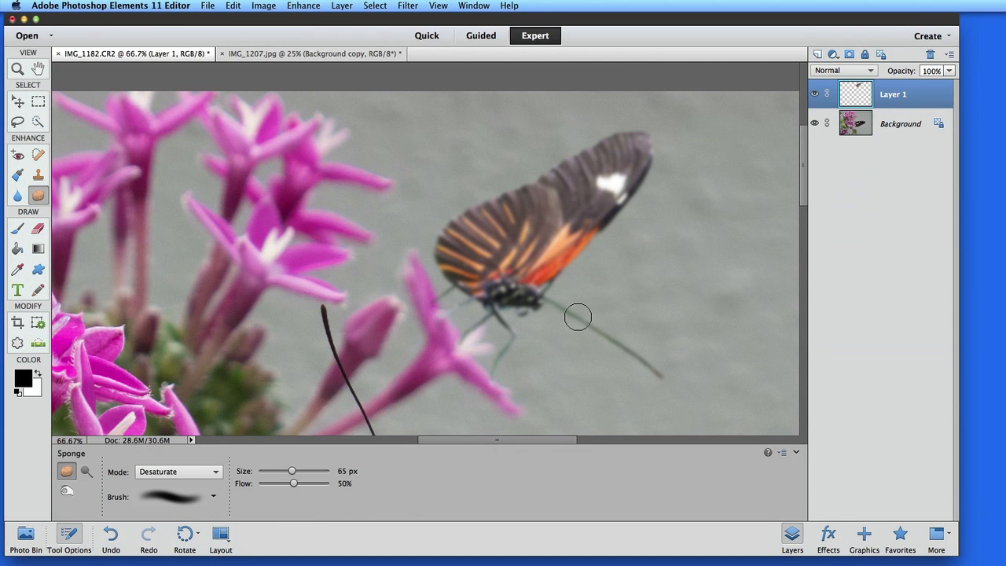
key("bracketleft")
key("bracketleft")
left_click(324, 484)
mouse_move(503, 323)
left_mouse_down()
mouse_move(495, 372)
mouse_move(509, 344)
mouse_move(509, 365)
mouse_move(492, 325)
mouse_move(469, 338)
mouse_move(484, 327)
mouse_move(469, 328)
mouse_move(469, 306)
mouse_move(444, 320)
mouse_move(455, 306)
mouse_move(447, 291)
mouse_move(464, 309)
mouse_move(440, 303)
mouse_move(560, 303)
mouse_move(652, 357)
mouse_move(550, 301)
mouse_move(568, 322)
mouse_move(593, 331)
mouse_move(583, 319)
mouse_move(629, 353)
mouse_move(525, 287)
mouse_move(499, 353)
left_mouse_up()
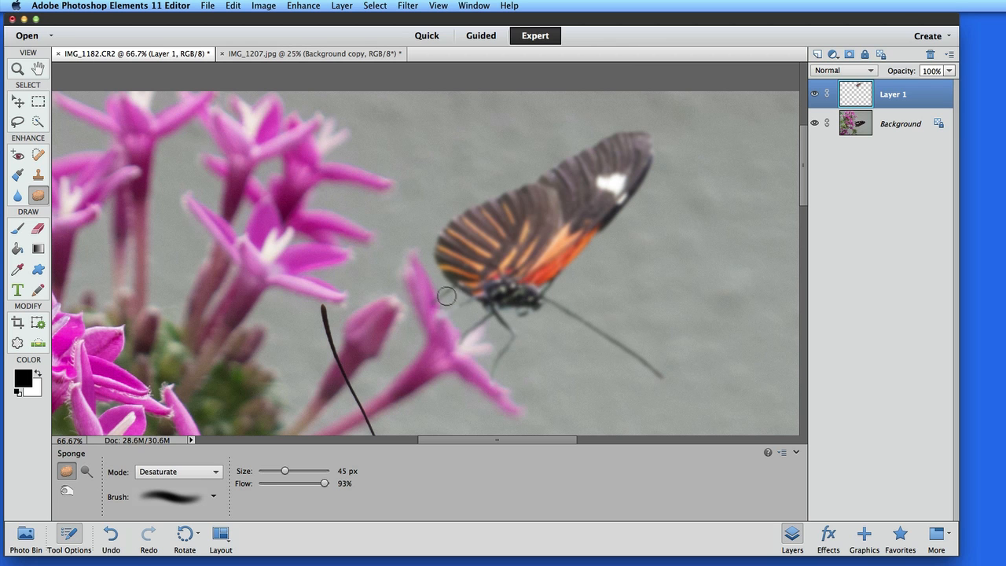
key("bracketleft")
Compare the whole photo with and without the added butterfly by toggling the visibility of Layer 1
key("super+0")
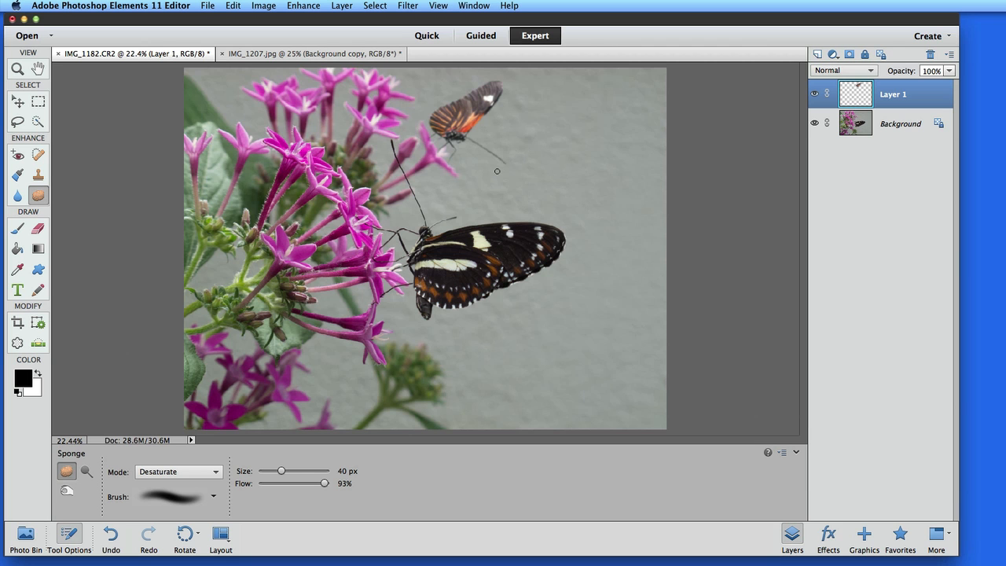
left_click(815, 95)
left_click(816, 94)
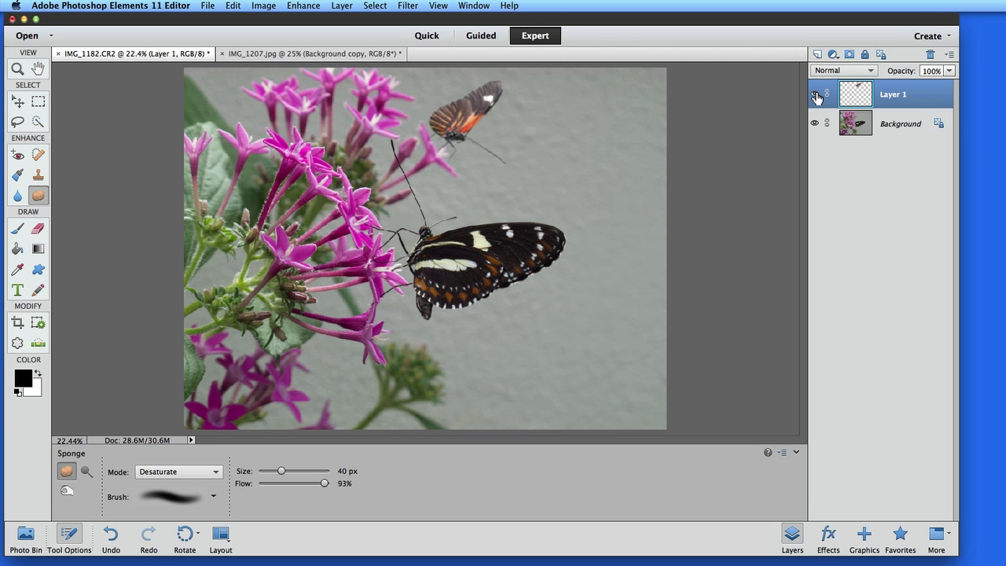